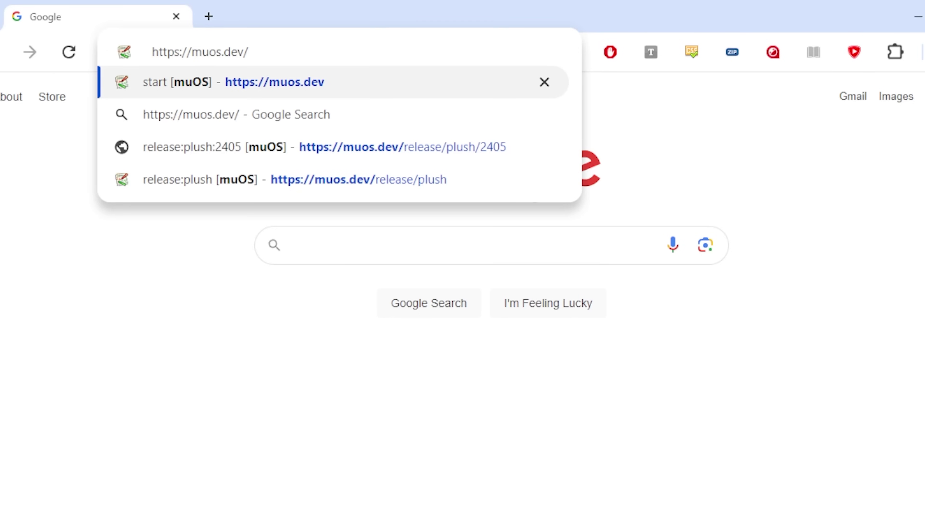
# Open the 2405 BEANS release build page for RG35XX Plus and H on muos.dev, and extract the muOS-RG35XX-2405-BEANS archive into its own folder
pyautogui.press('Return')
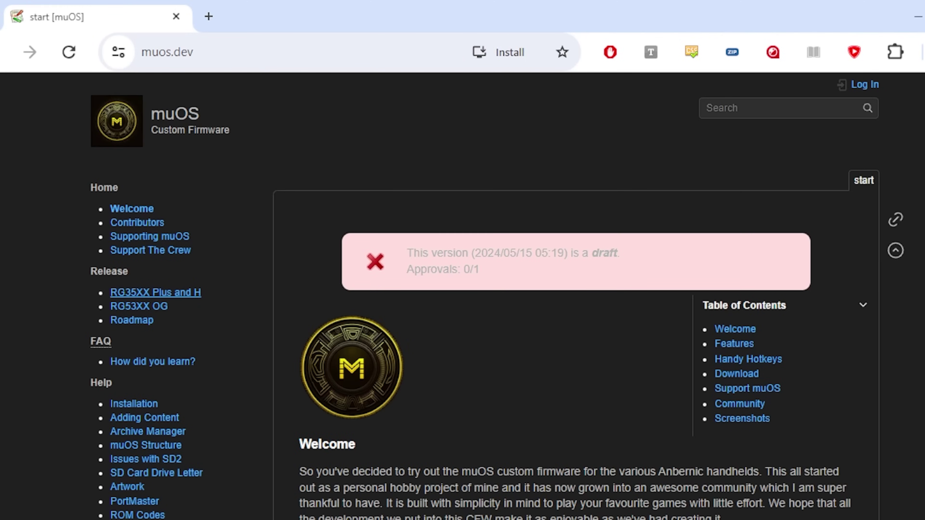
pyautogui.click(155, 292)
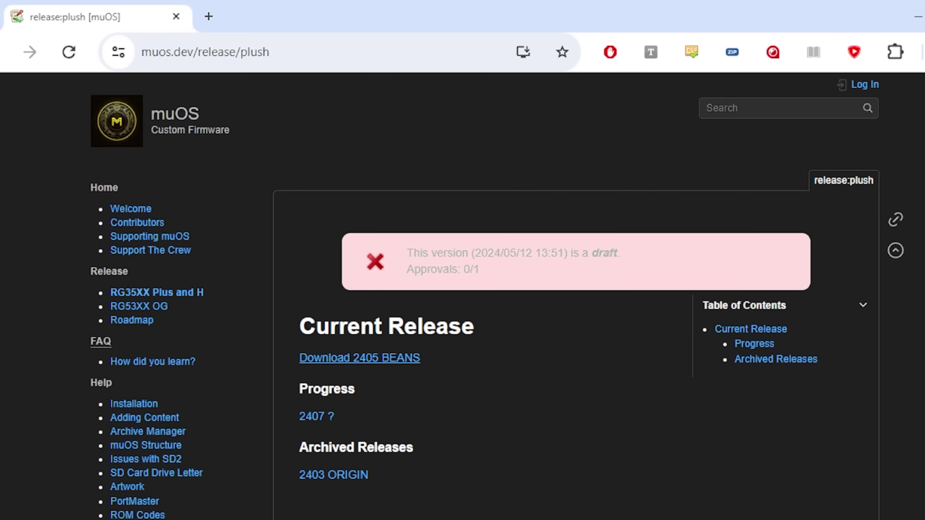
pyautogui.click(359, 358)
pyautogui.scroll(-4, 359, 357)
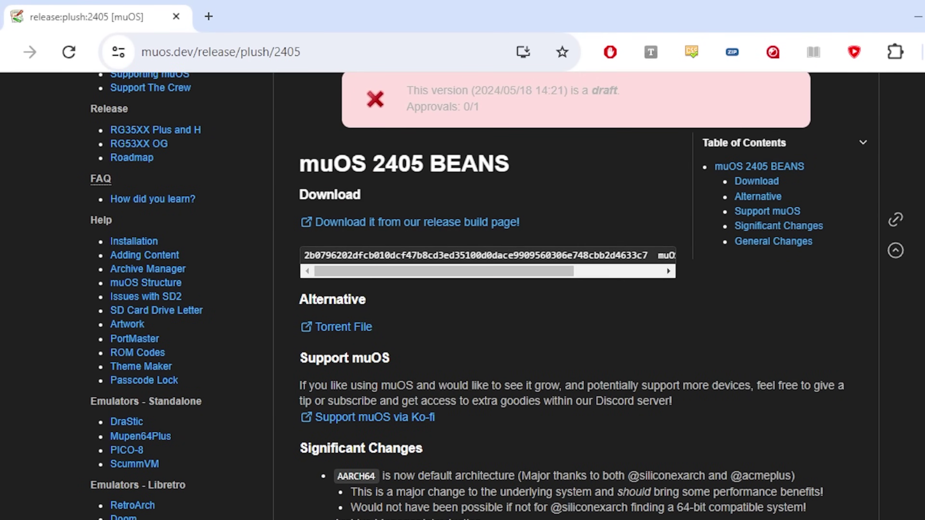
pyautogui.click(417, 222)
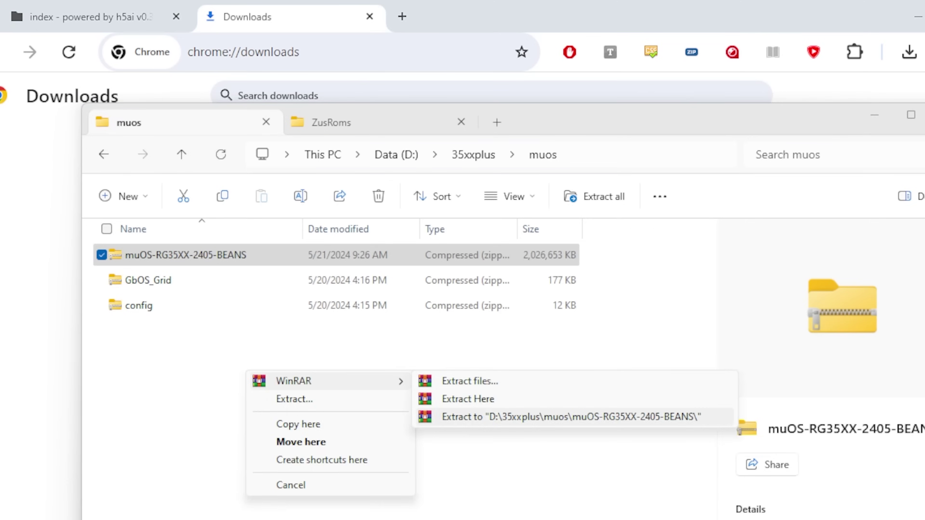
pyautogui.click(579, 417)
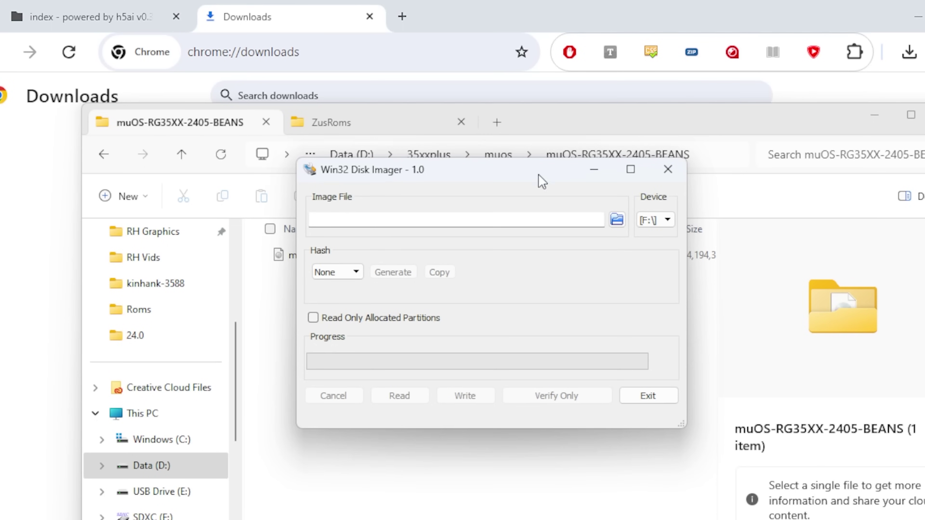
# In Win32 Disk Imager, choose device F: and load the muOS-RG35XX-2405-BEANS disk image from its extracted folder inside muos
pyautogui.moveTo(539, 174); pyautogui.dragTo(568, 177)
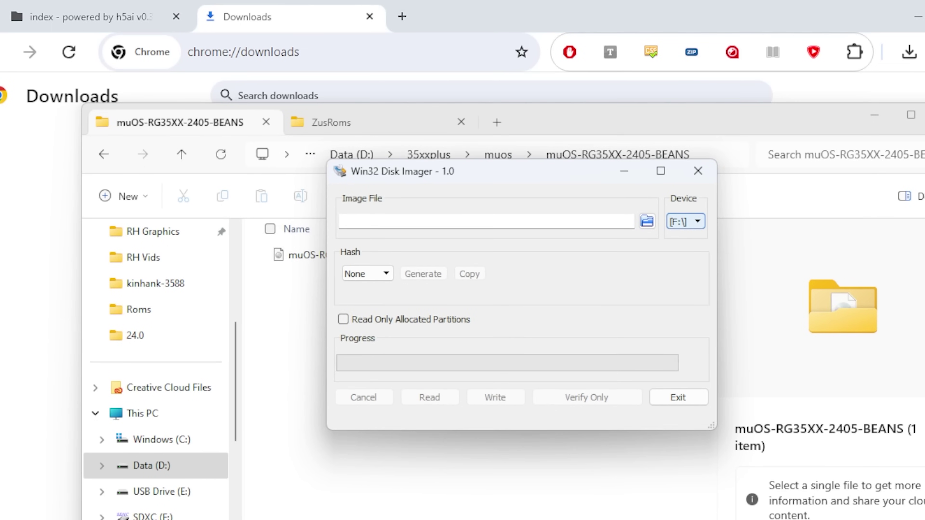
pyautogui.click(685, 221)
pyautogui.click(679, 245)
pyautogui.click(646, 221)
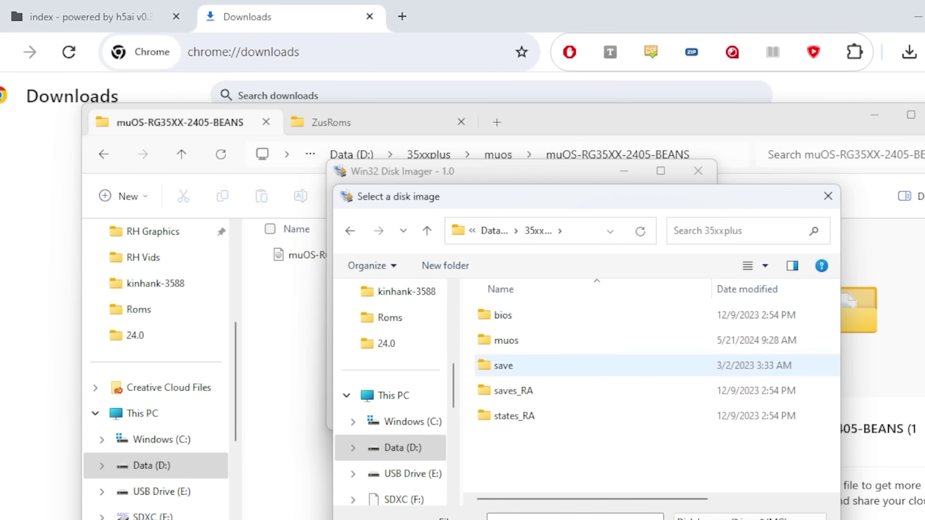
pyautogui.doubleClick(506, 340)
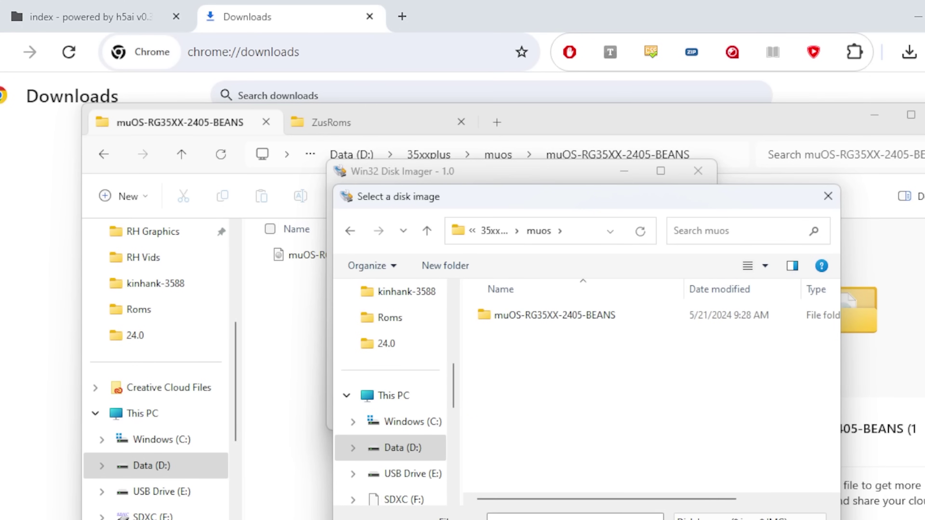
pyautogui.doubleClick(554, 315)
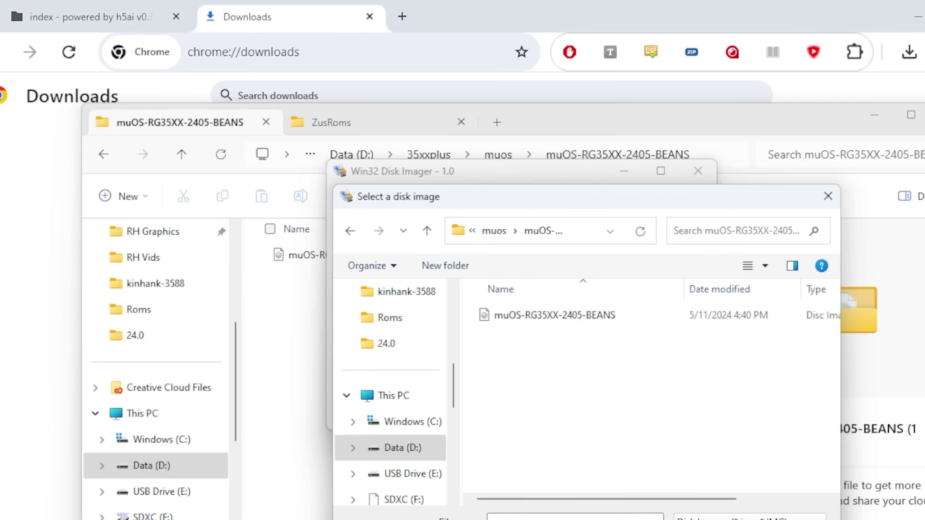
pyautogui.click(554, 315)
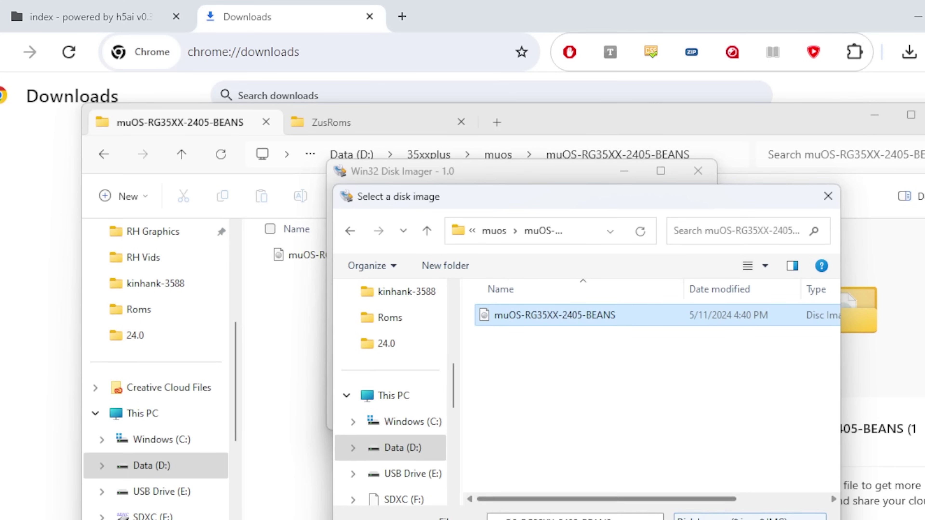
pyautogui.click(712, 519)
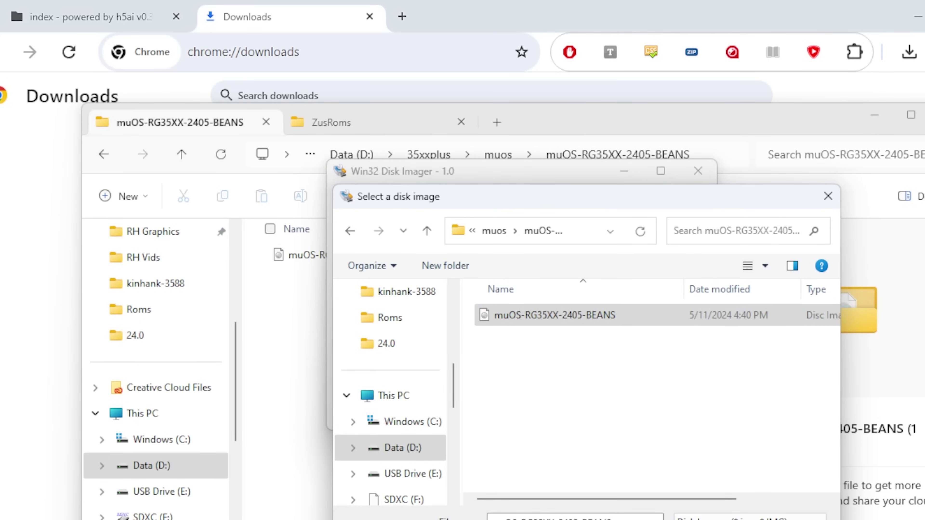
pyautogui.press('Return')
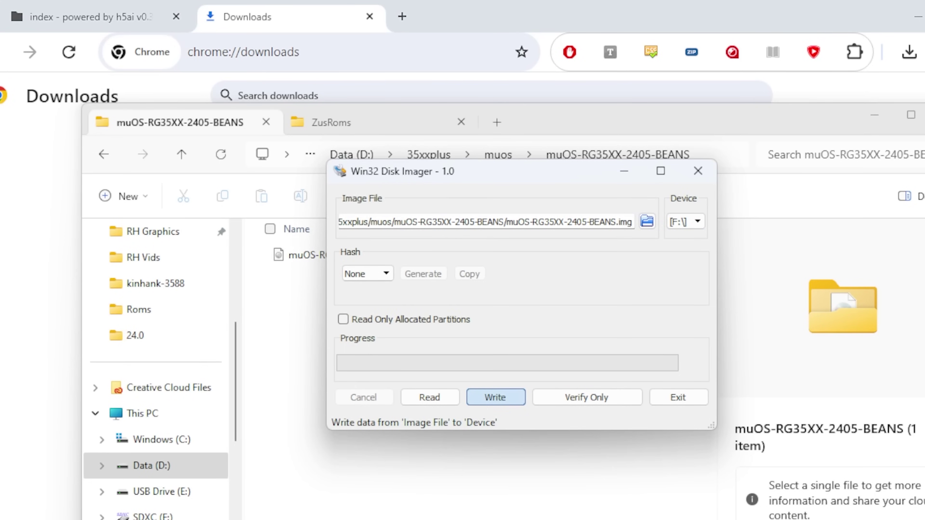
# Write the loaded image to the F: device, confirm the overwrite and dismiss the completion notice
pyautogui.click(496, 397)
pyautogui.click(555, 334)
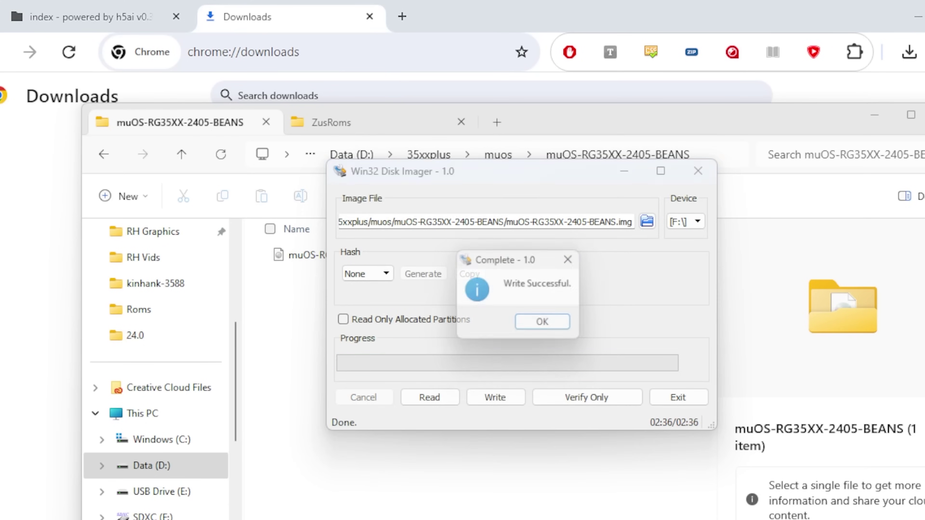
pyautogui.press('Return')
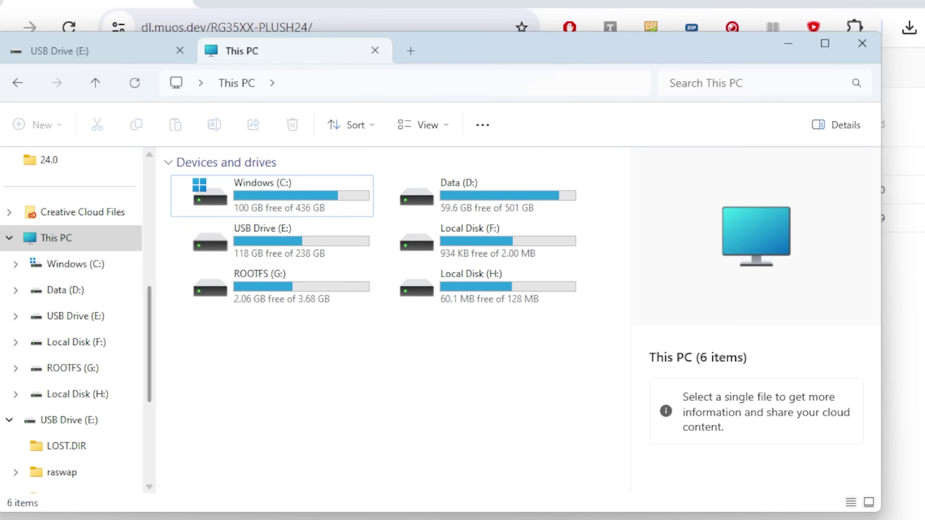
# Open Windows Disk Management and assign drive letter M to the ROMS partition on Disk 2
pyautogui.press('super+x')
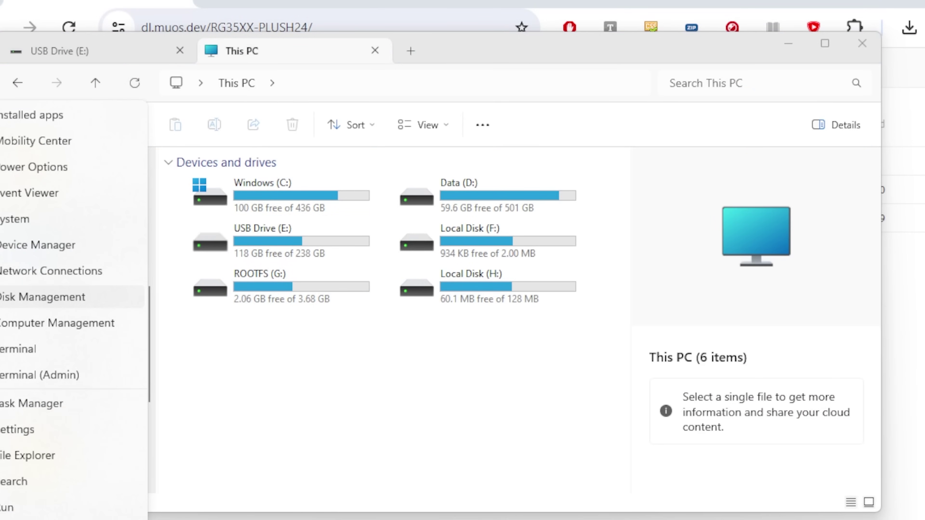
pyautogui.press('Return')
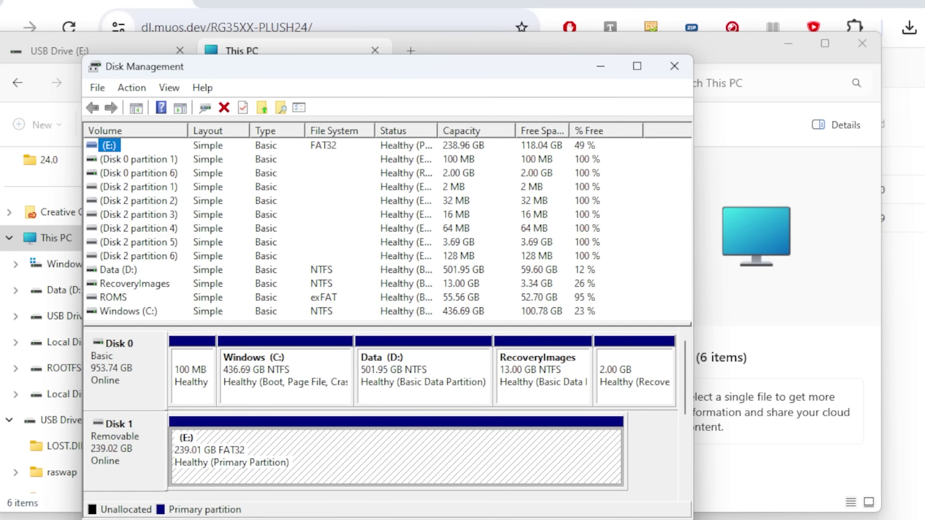
pyautogui.click(653, 448)
pyautogui.moveTo(684, 379); pyautogui.dragTo(685, 418)
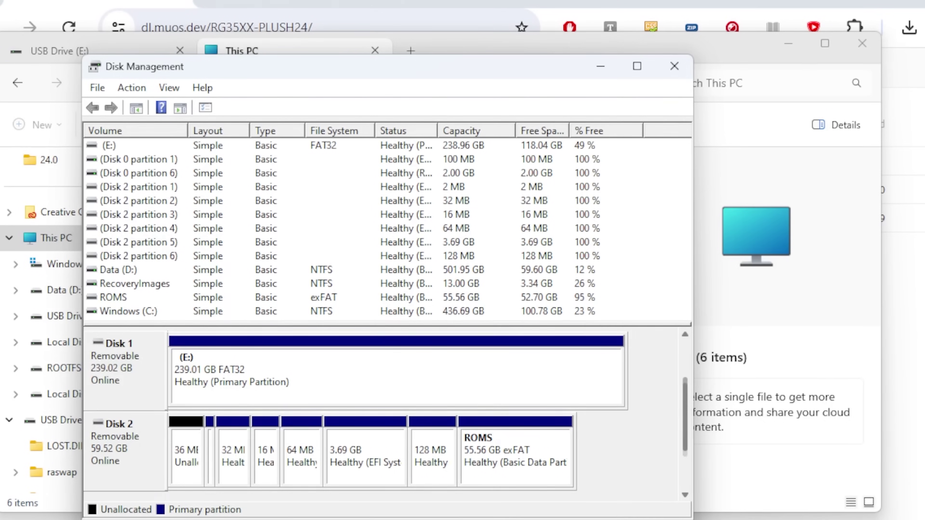
pyautogui.click(515, 457)
pyautogui.rightClick(495, 468)
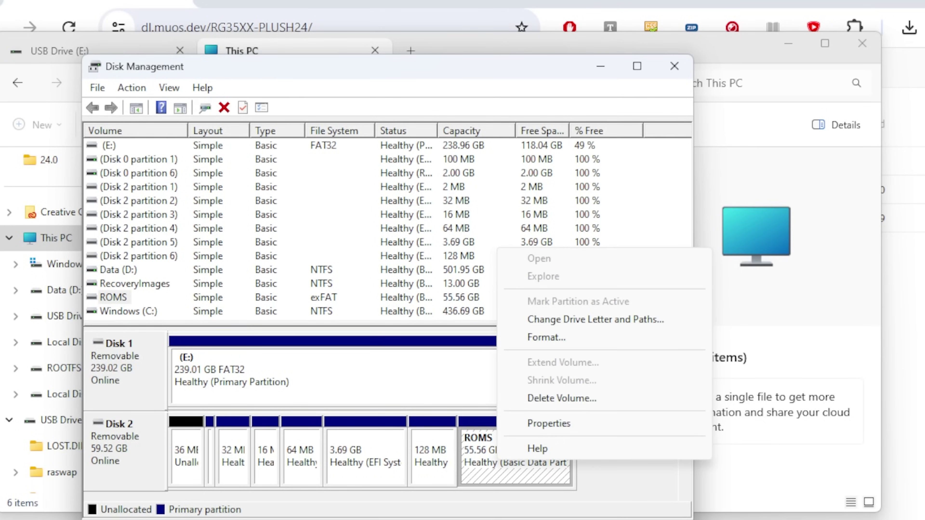
pyautogui.click(597, 320)
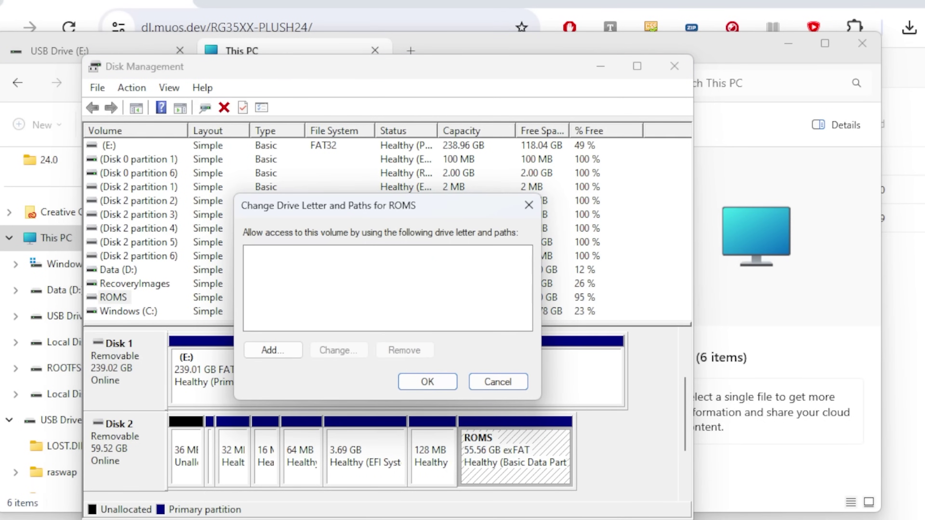
pyautogui.click(274, 350)
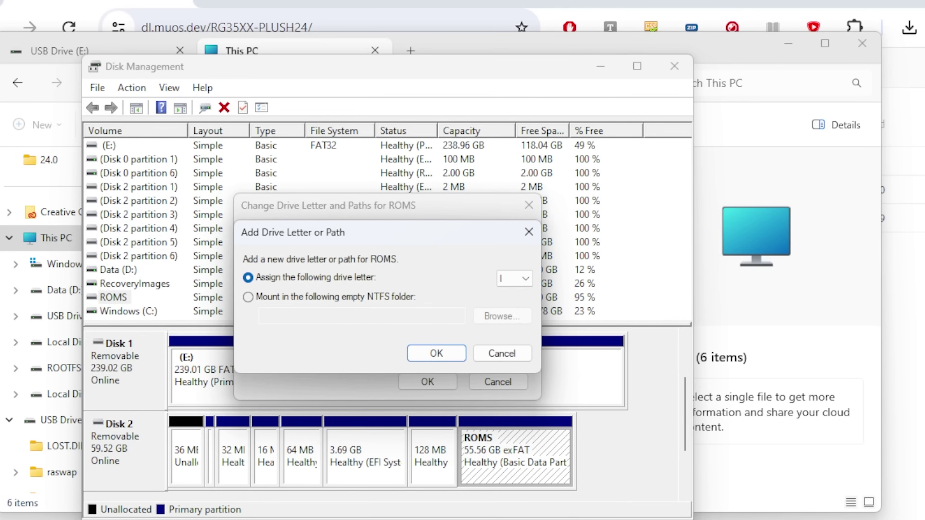
pyautogui.click(525, 278)
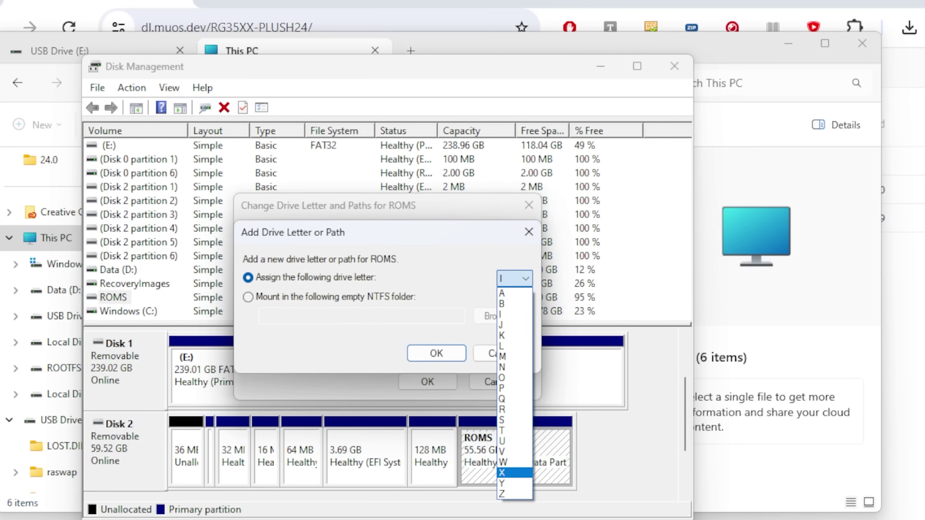
pyautogui.click(510, 357)
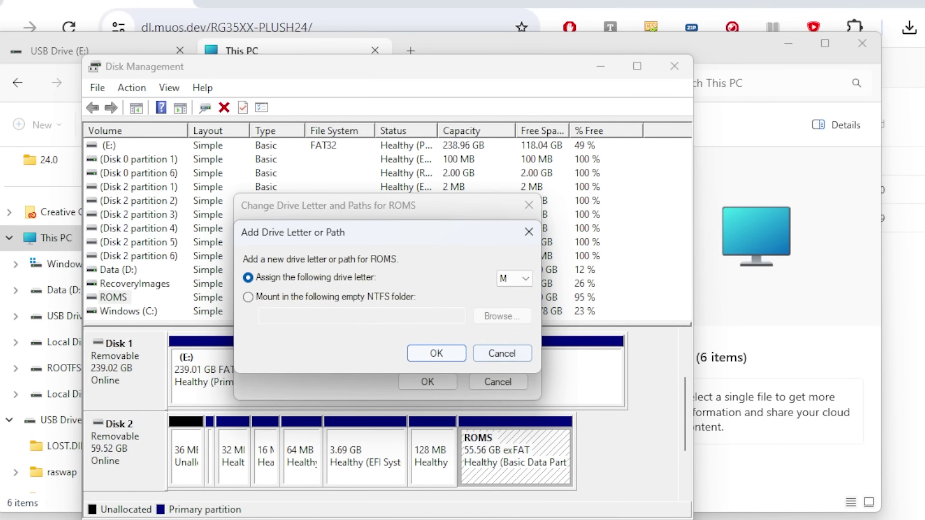
pyautogui.click(436, 353)
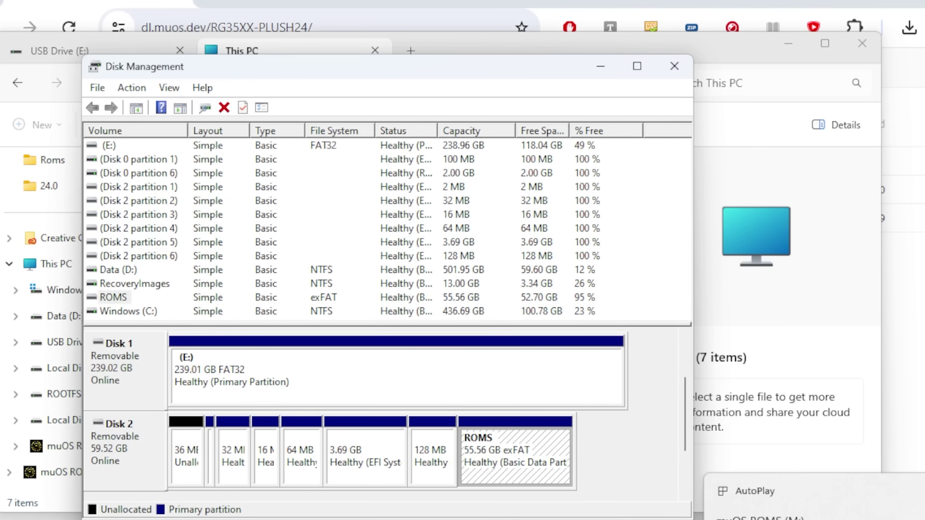
pyautogui.click(454, 334)
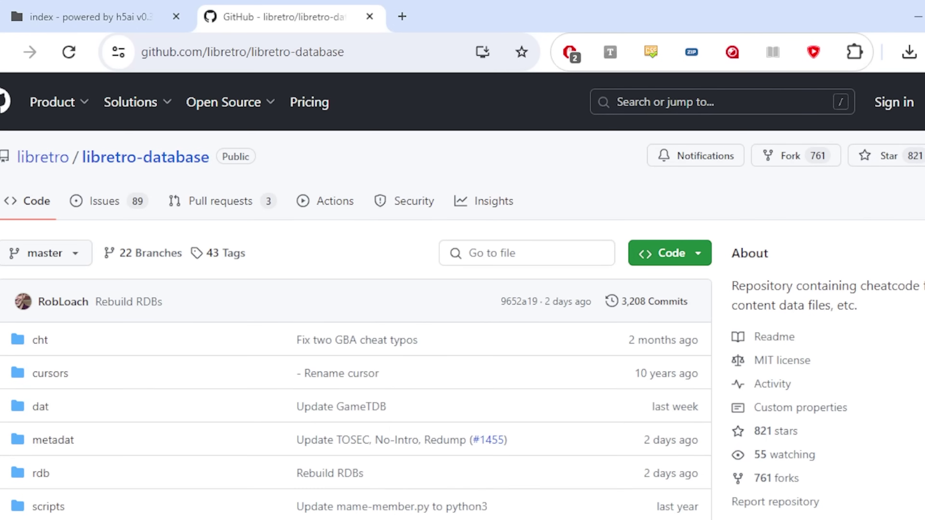
# Download the zipped source code of release v1.18.0 from the libretro-database repository on GitHub
pyautogui.scroll(-8, 463, 296)
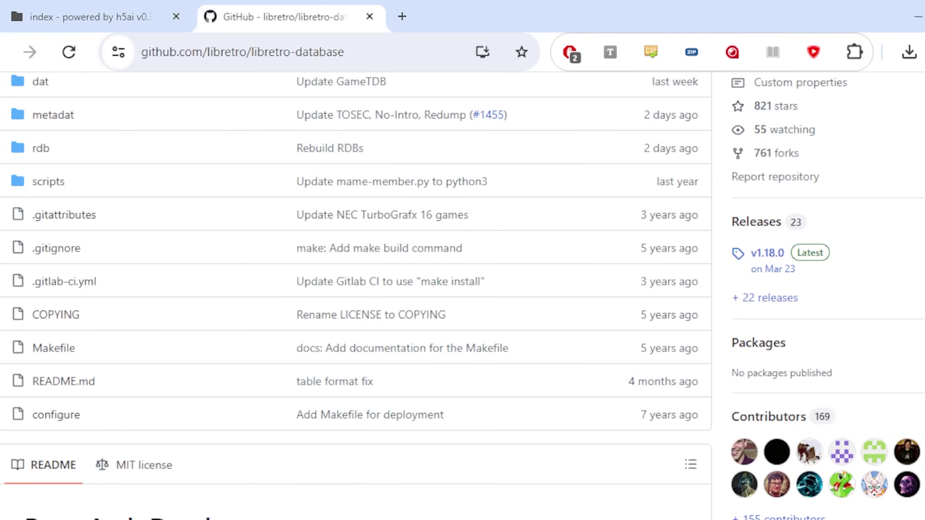
pyautogui.click(767, 253)
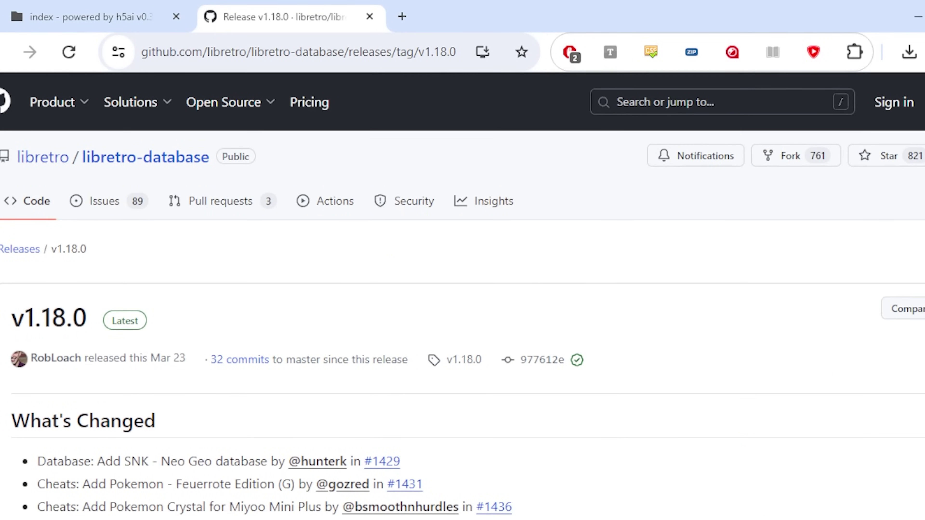
pyautogui.scroll(-10, 462, 296)
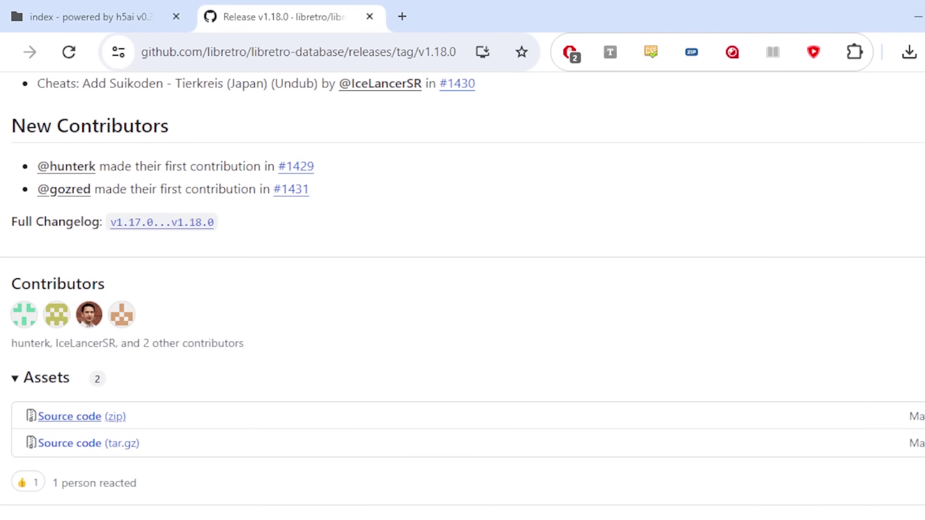
pyautogui.click(69, 416)
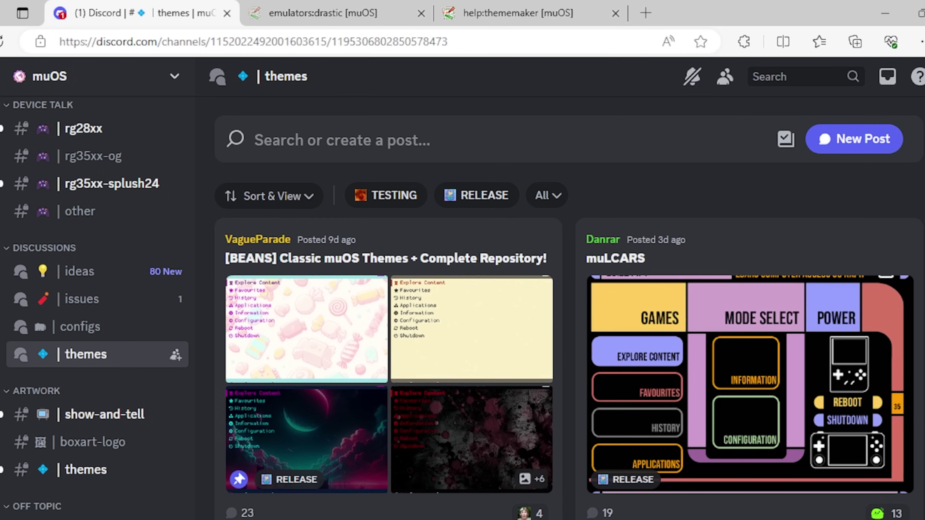
# Find the [BEANS] GbOS post in the muOS Discord themes channel and download GbOS_Grid.zip
pyautogui.scroll(-5, 568, 310)
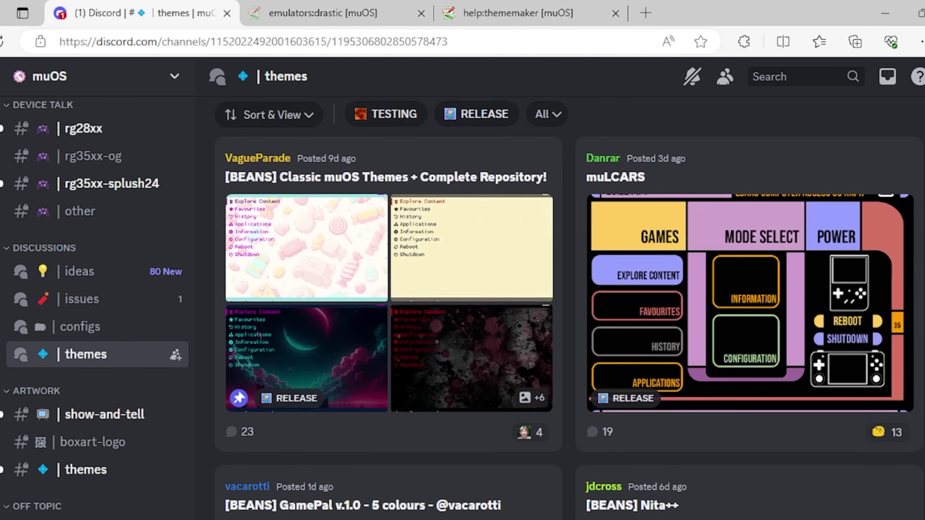
pyautogui.scroll(-15, 568, 310)
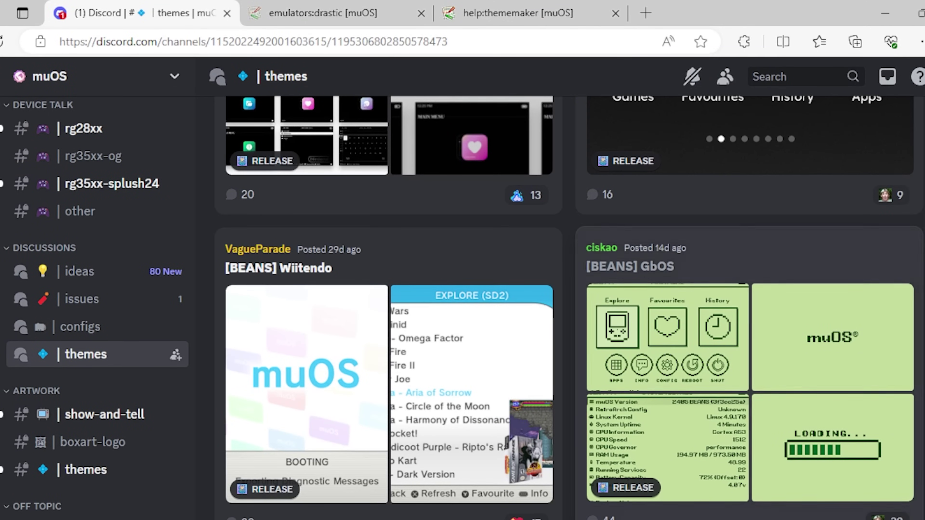
pyautogui.click(750, 313)
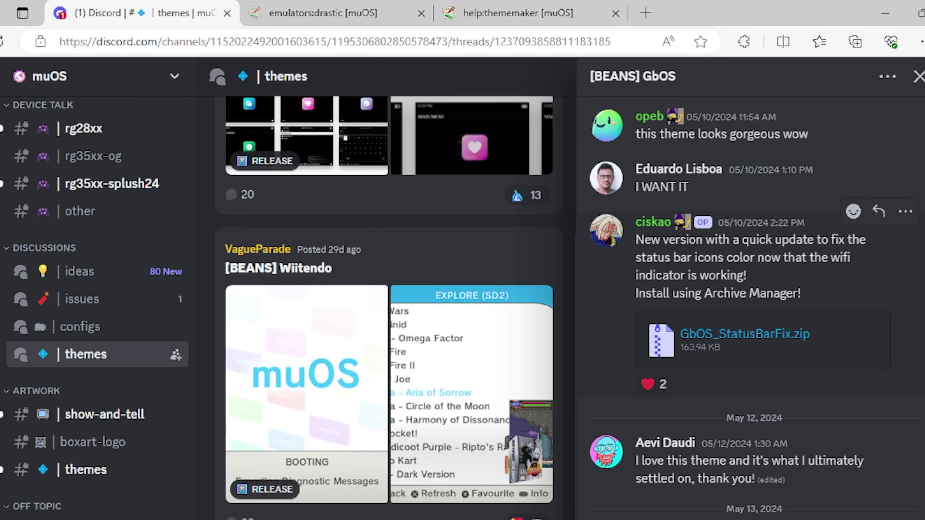
pyautogui.scroll(-6, 753, 306)
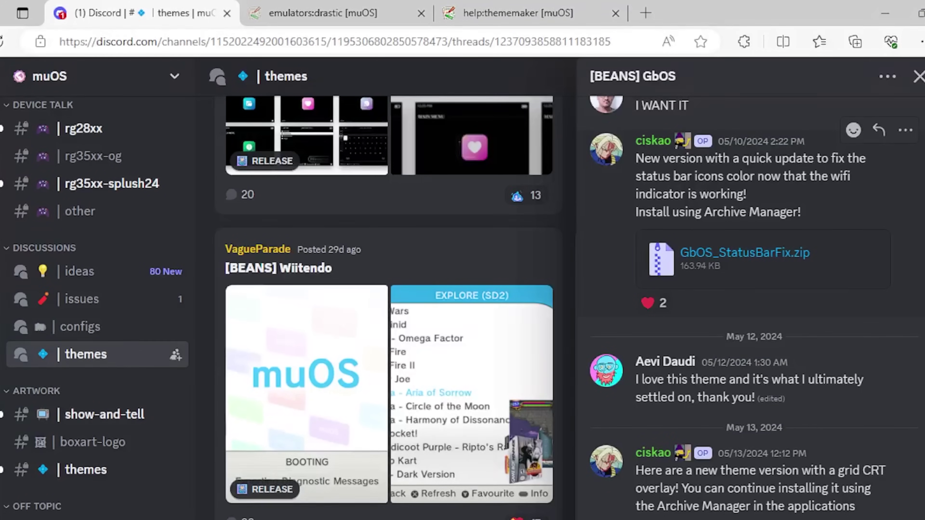
pyautogui.scroll(-5, 753, 306)
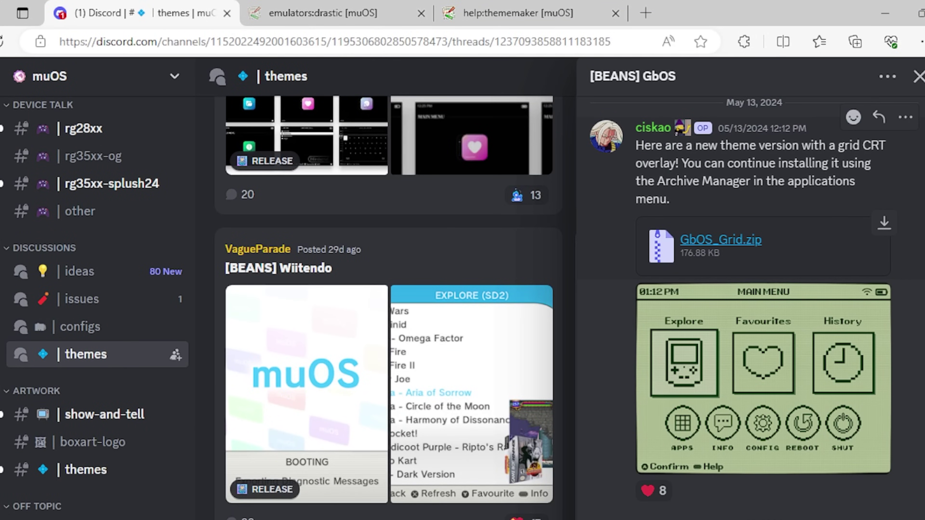
pyautogui.click(884, 223)
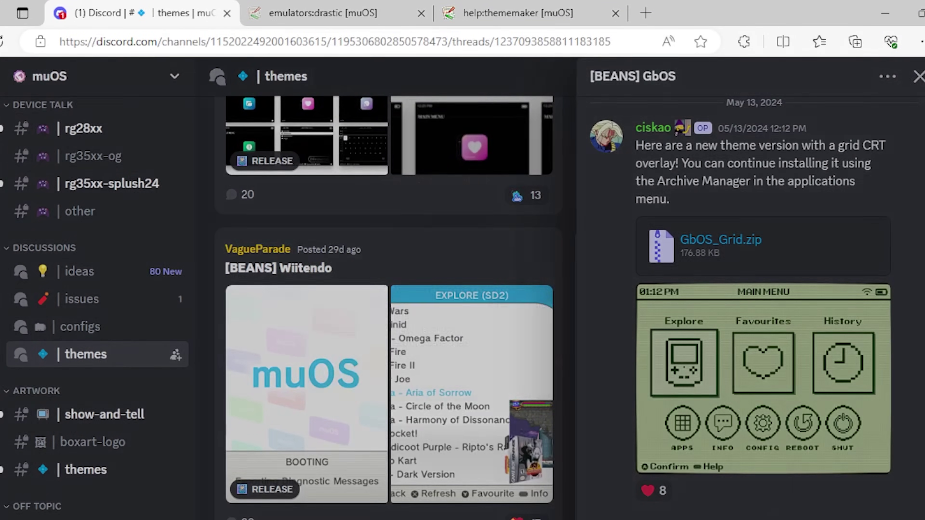
pyautogui.click(462, 396)
# Search the muOS Discord issues channel for "drastic" and read the suggested config fix in the DraStic keybinds post
pyautogui.click(82, 299)
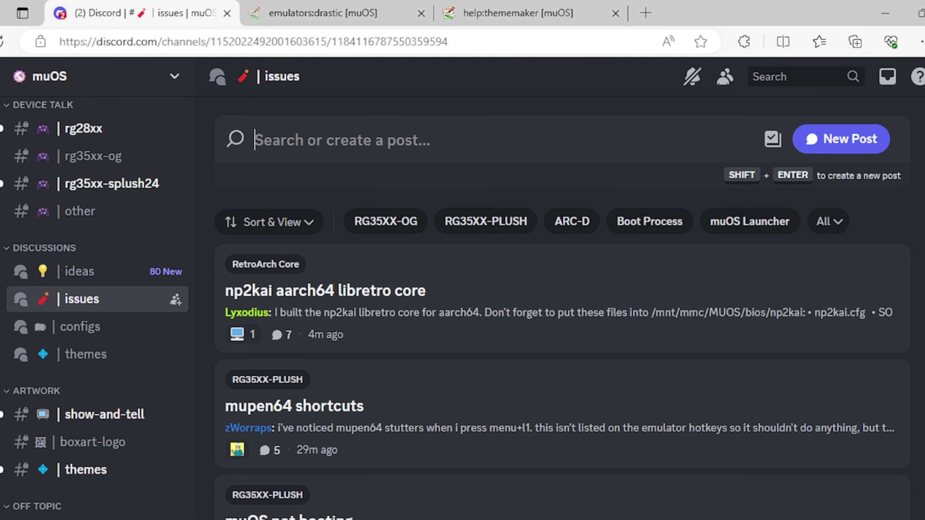
pyautogui.write('drs')
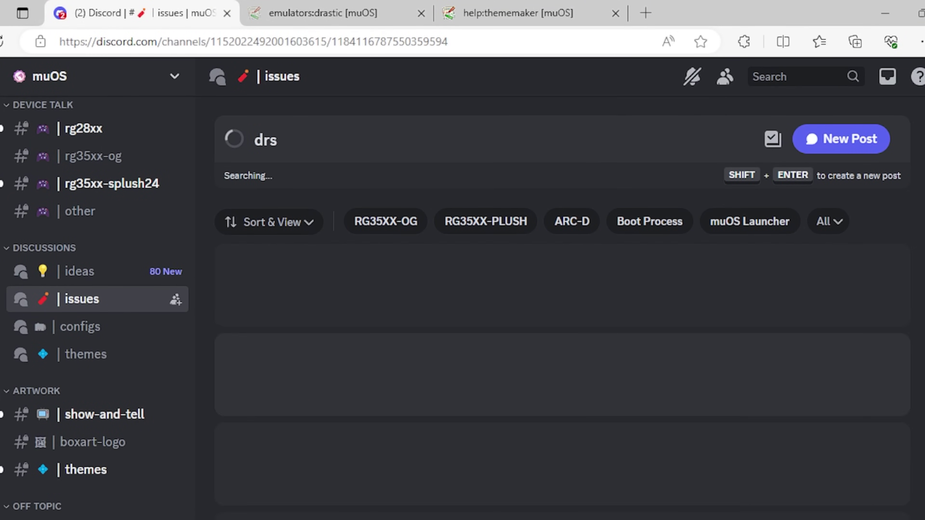
pyautogui.press('BackSpace')
pyautogui.write('astic')
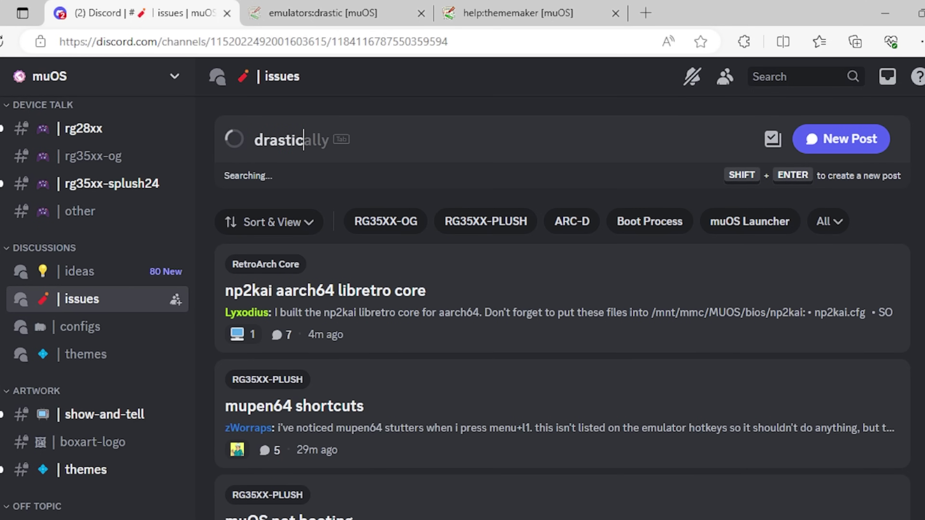
pyautogui.click(634, 405)
pyautogui.scroll(10, 750, 306)
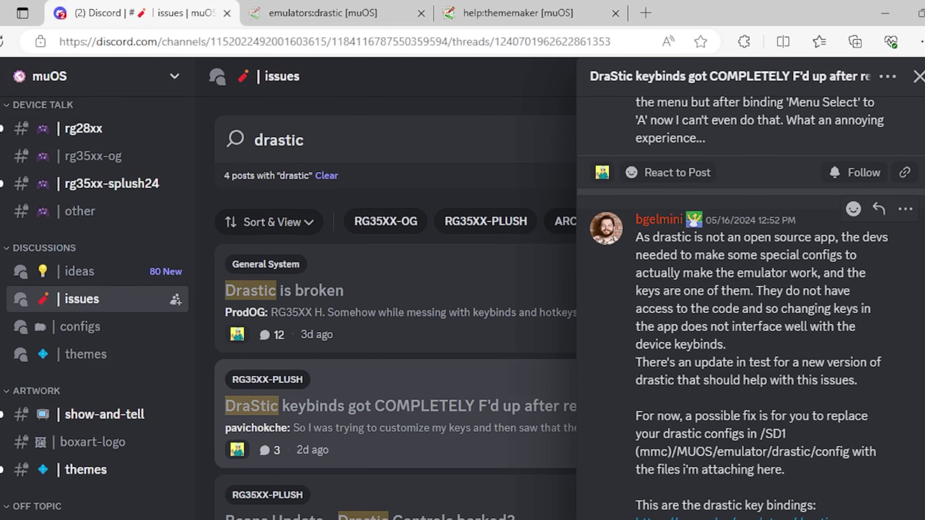
pyautogui.scroll(-2, 750, 306)
pyautogui.moveTo(636, 370); pyautogui.dragTo(850, 371)
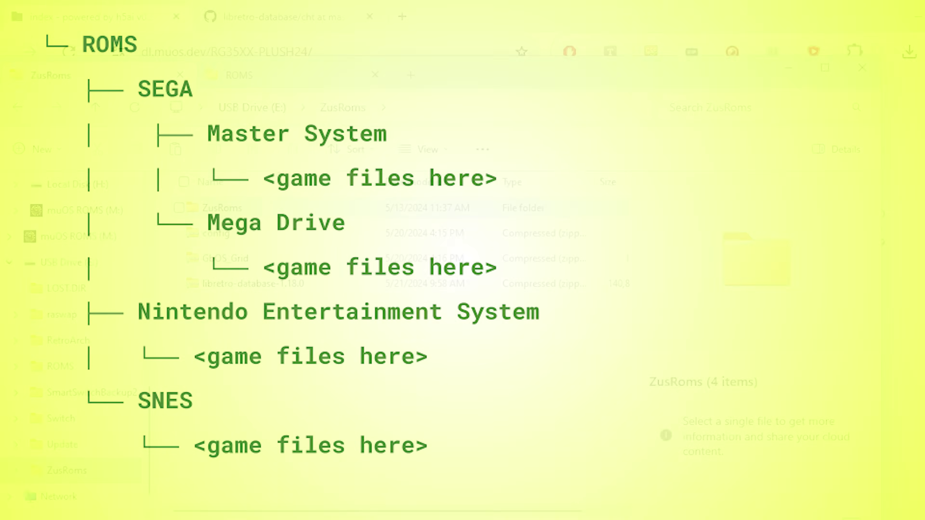
# In File Explorer, copy all system folders from the Roms folder inside ZusRoms on drive E: into the ROMS folder on M:
pyautogui.press('Return')
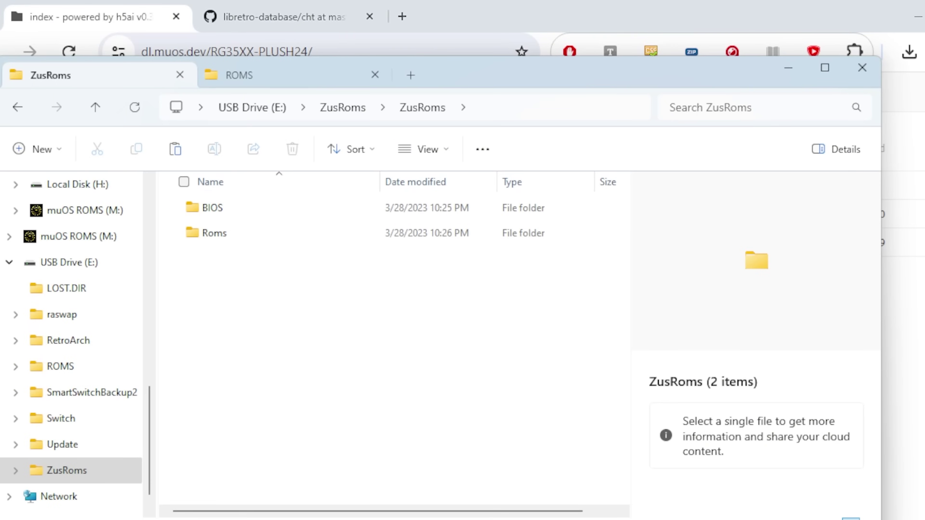
pyautogui.doubleClick(214, 233)
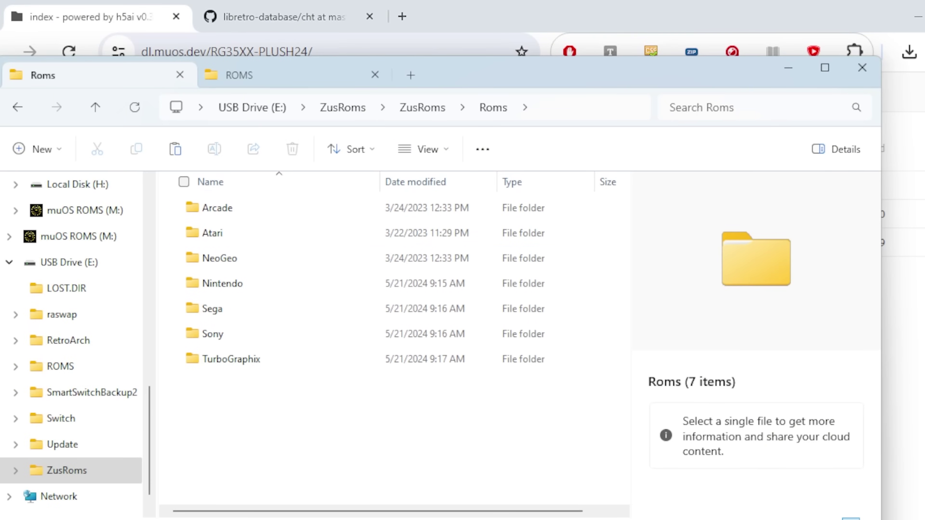
pyautogui.hotkey('ctrl', 'a')
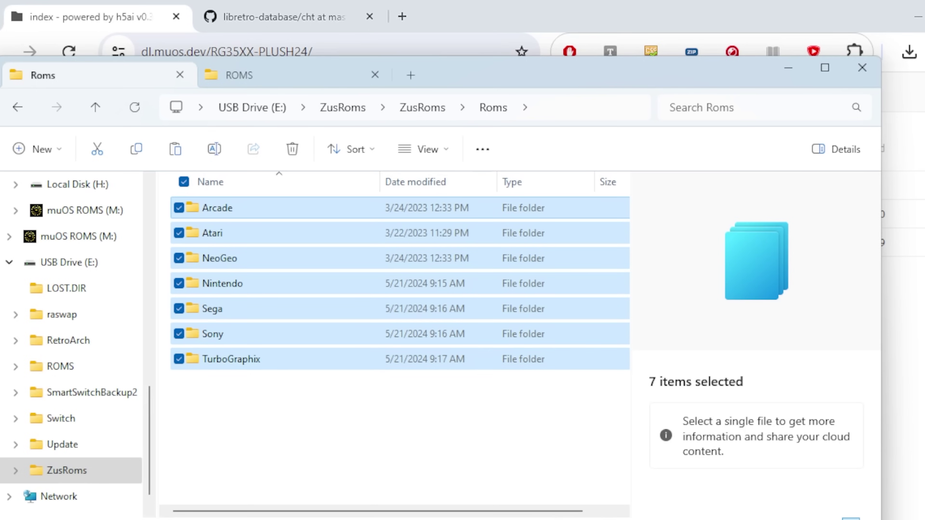
pyautogui.click(287, 75)
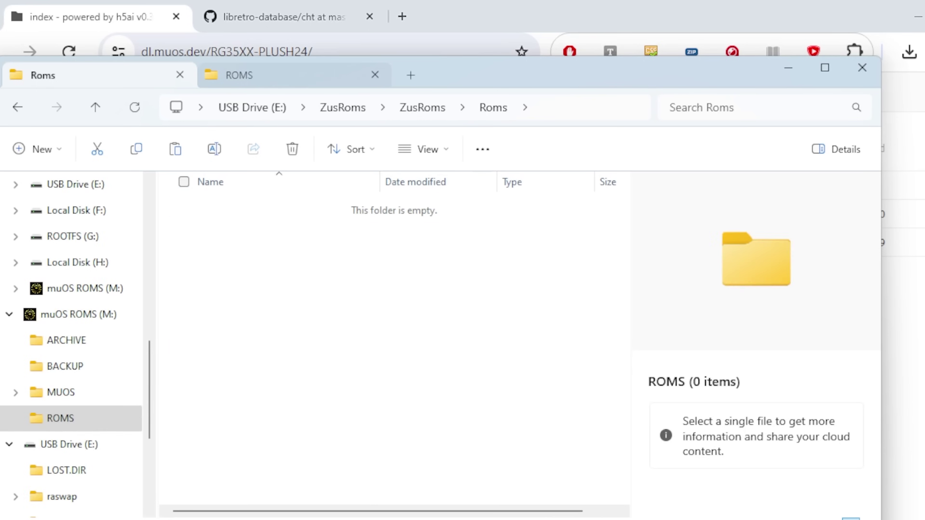
pyautogui.hotkey('ctrl', 'v')
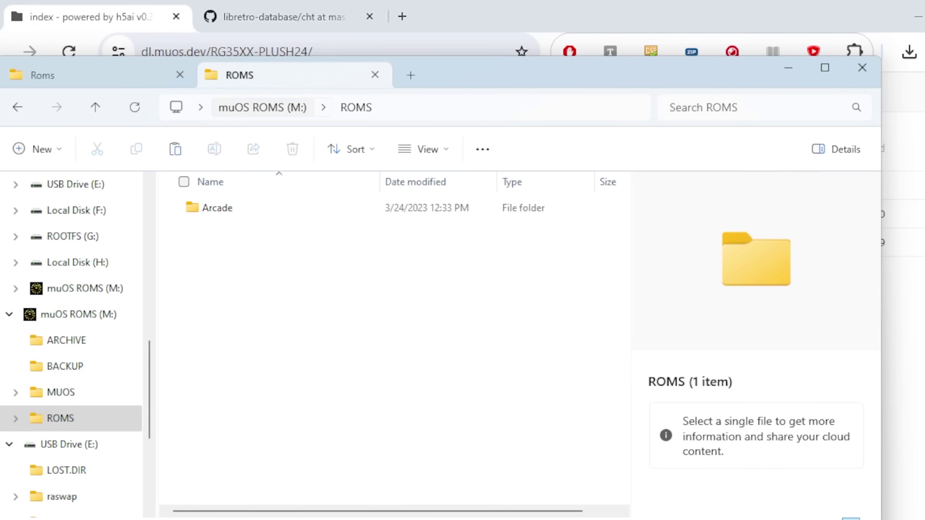
# Copy all files from the ZusRoms BIOS folder on E: into the MUOS/bios folder on M:
pyautogui.hotkey('alt', 'Up')
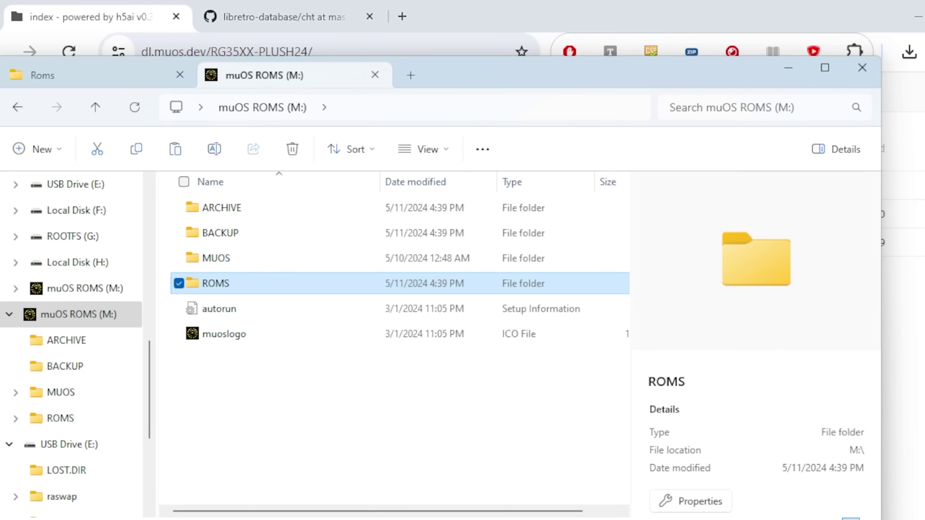
pyautogui.doubleClick(215, 258)
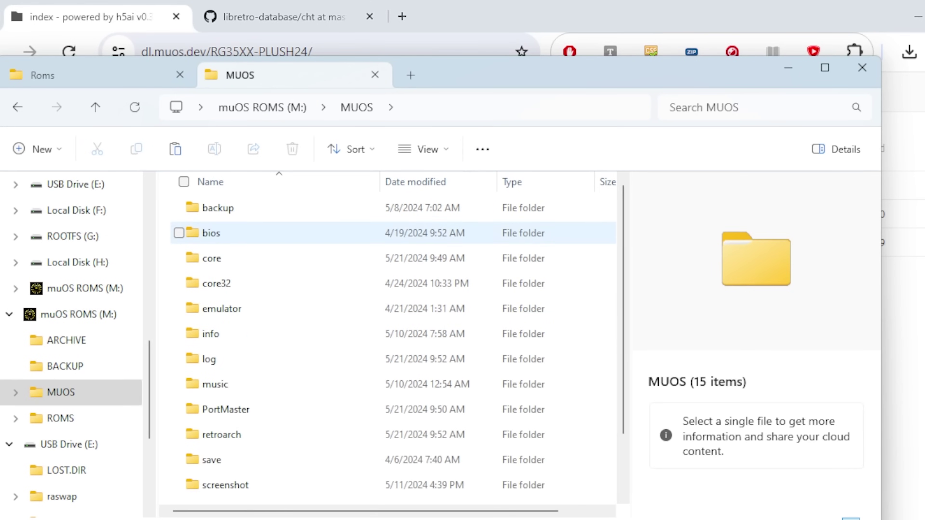
pyautogui.doubleClick(211, 233)
pyautogui.click(105, 76)
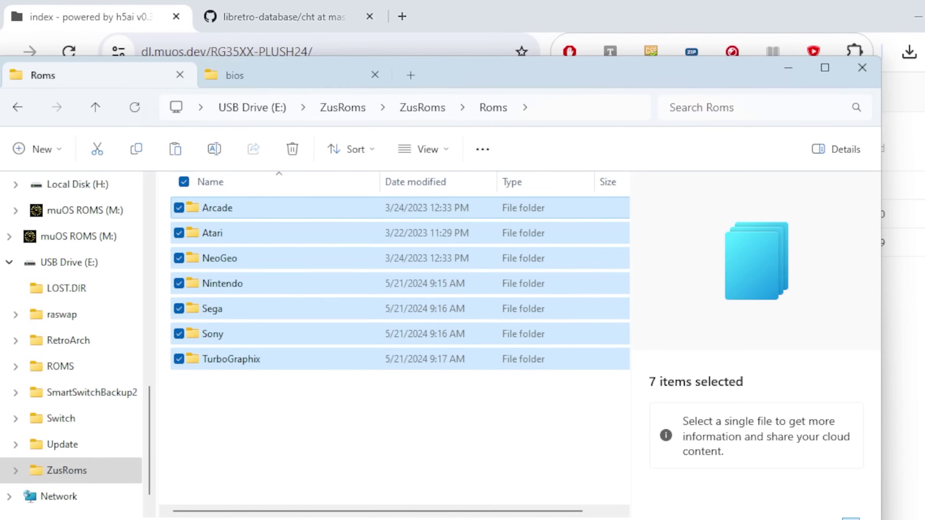
pyautogui.hotkey('alt', 'Up')
pyautogui.press('Up')
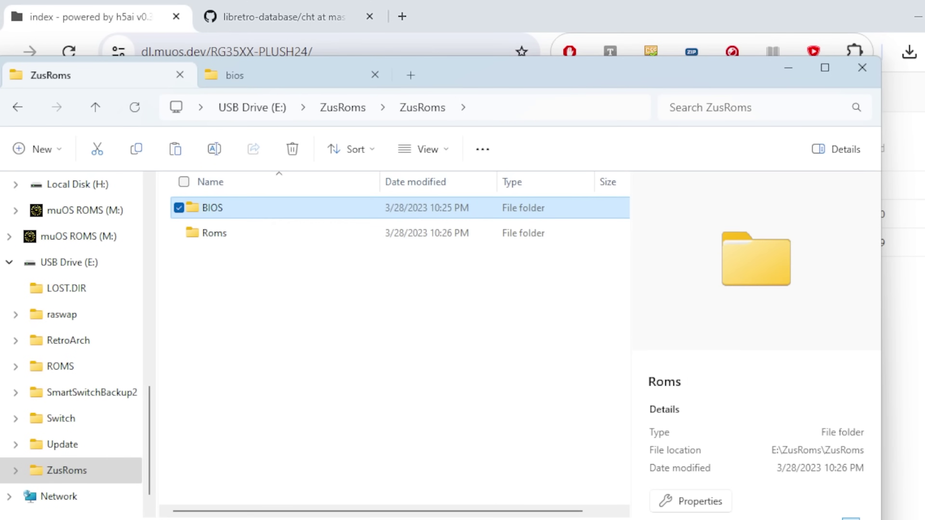
pyautogui.press('Return')
pyautogui.hotkey('ctrl', 'a')
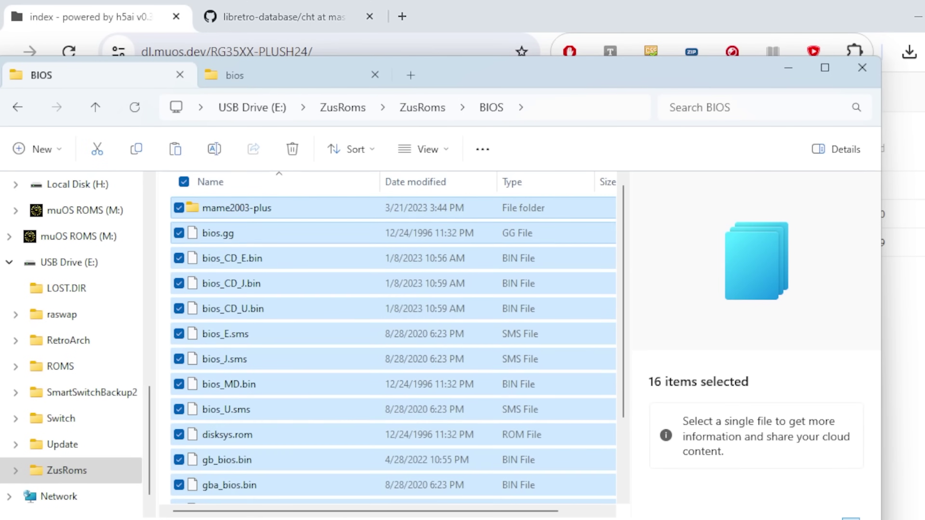
pyautogui.hotkey('ctrl', 'Tab')
pyautogui.hotkey('ctrl', 'v')
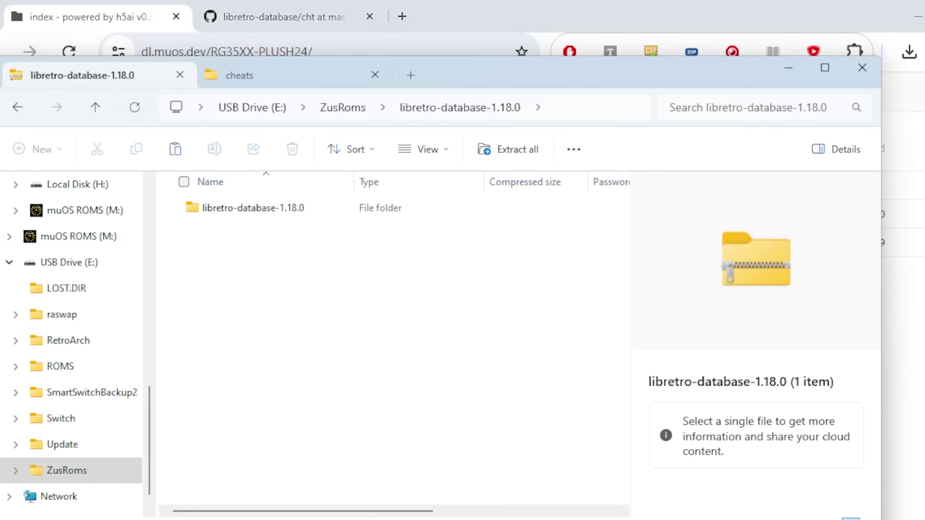
# Copy all folders from cht in the libretro-database-1.18.0 archive into the empty cheats folder on the muOS card
pyautogui.doubleClick(252, 208)
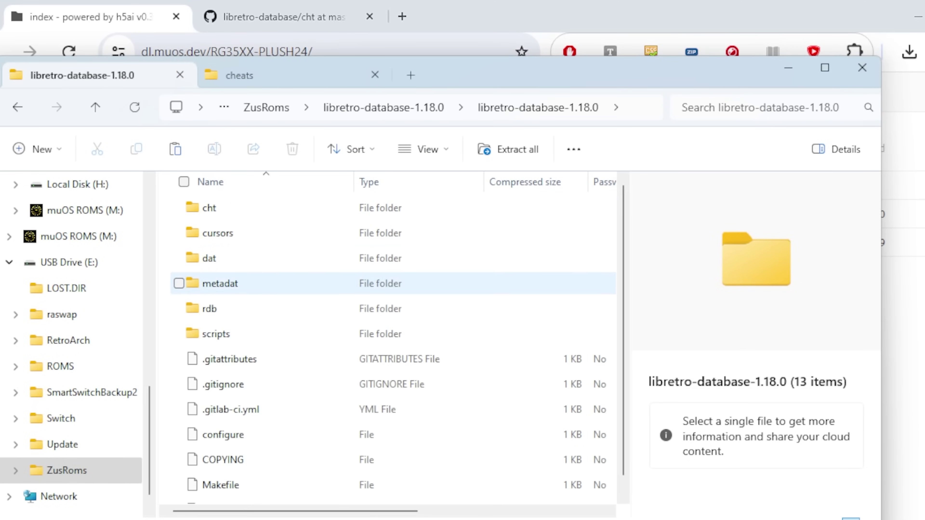
pyautogui.doubleClick(218, 208)
pyautogui.click(255, 76)
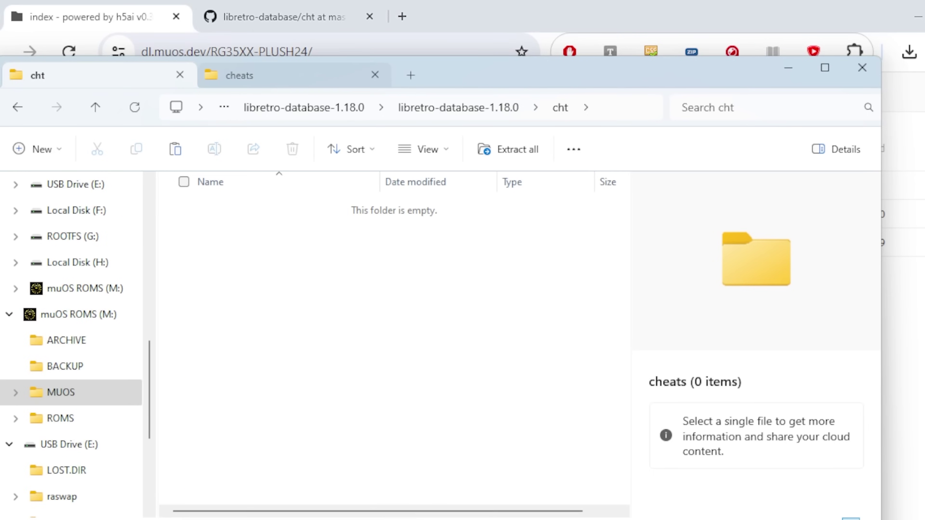
pyautogui.click(120, 75)
pyautogui.click(240, 208)
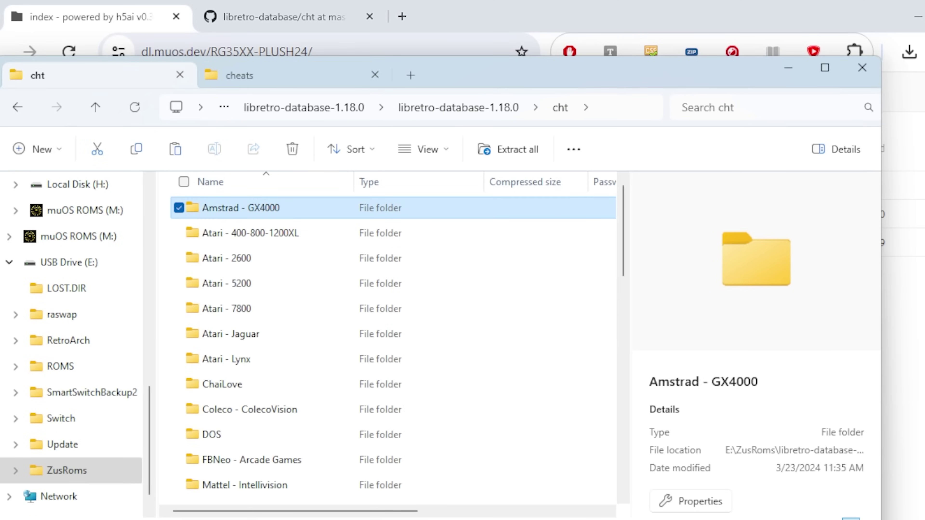
pyautogui.hotkey('ctrl', 'a')
pyautogui.rightClick(228, 211)
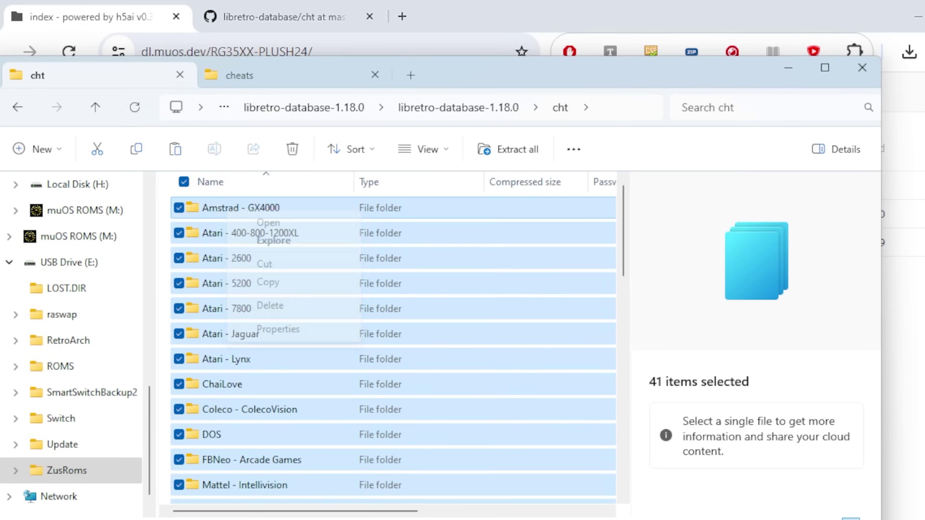
pyautogui.click(267, 281)
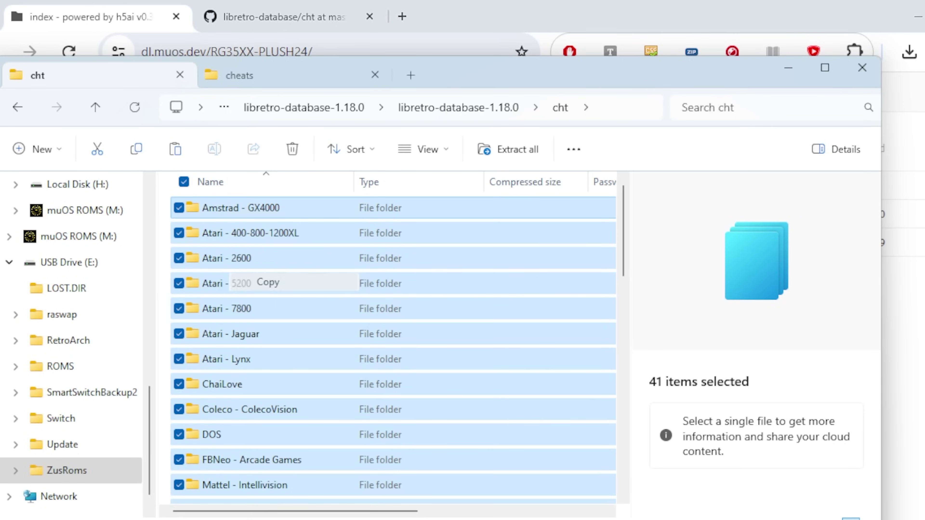
pyautogui.click(239, 75)
pyautogui.rightClick(232, 223)
pyautogui.click(250, 242)
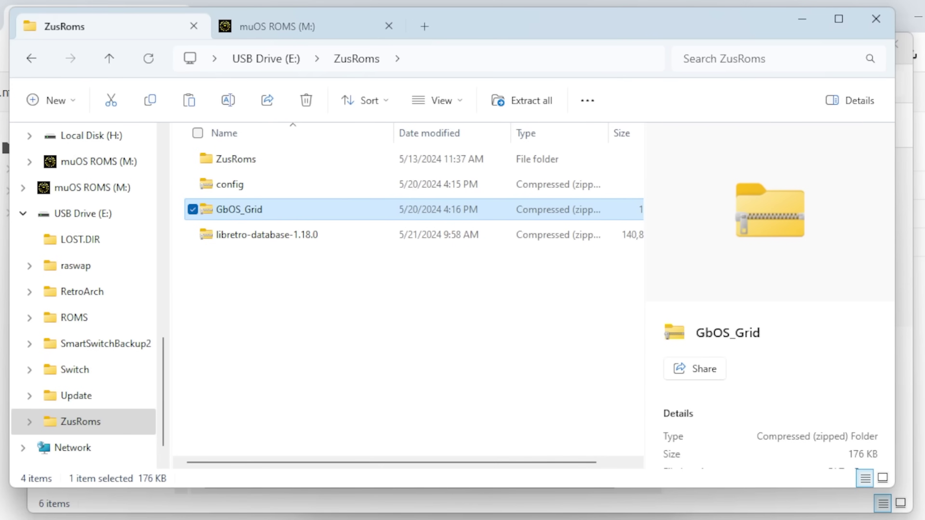
# Copy the GbOS_Grid zip from ZusRoms into the ARCHIVE folder on M:
pyautogui.hotkey('shift', 'F10')
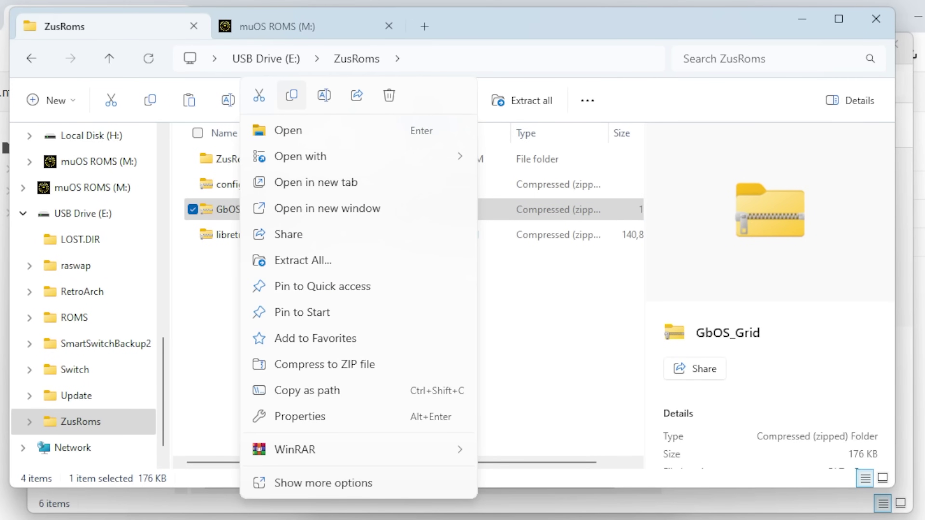
pyautogui.click(292, 95)
pyautogui.hotkey('ctrl', 'Tab')
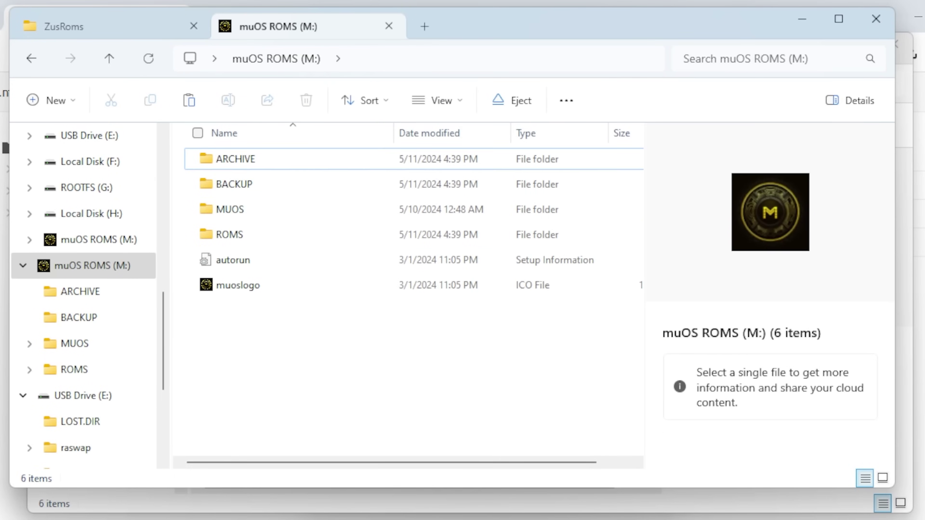
pyautogui.doubleClick(236, 160)
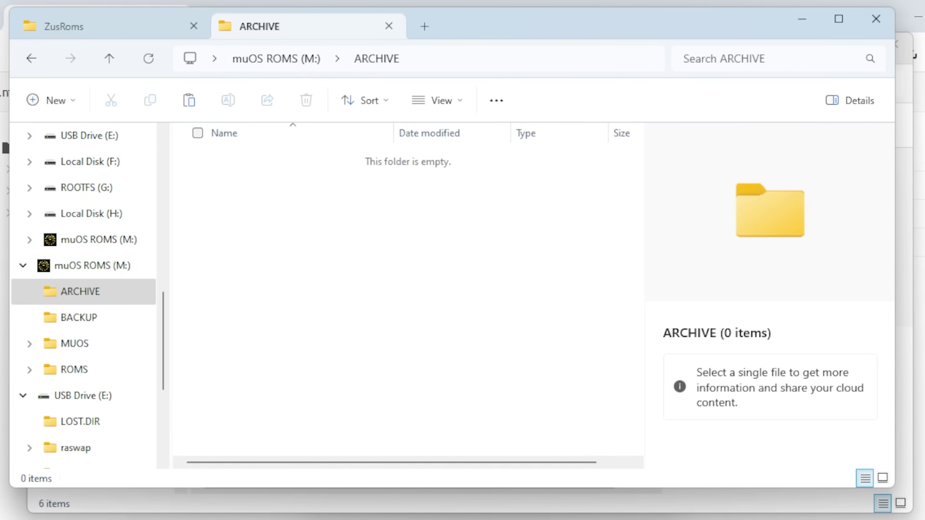
pyautogui.rightClick(253, 215)
pyautogui.click(271, 232)
pyautogui.moveTo(330, 288); pyautogui.dragTo(370, 309)
# Open the MUOS/emulator/drastic/config folder on the muOS ROMS (M:) drive
pyautogui.click(276, 59)
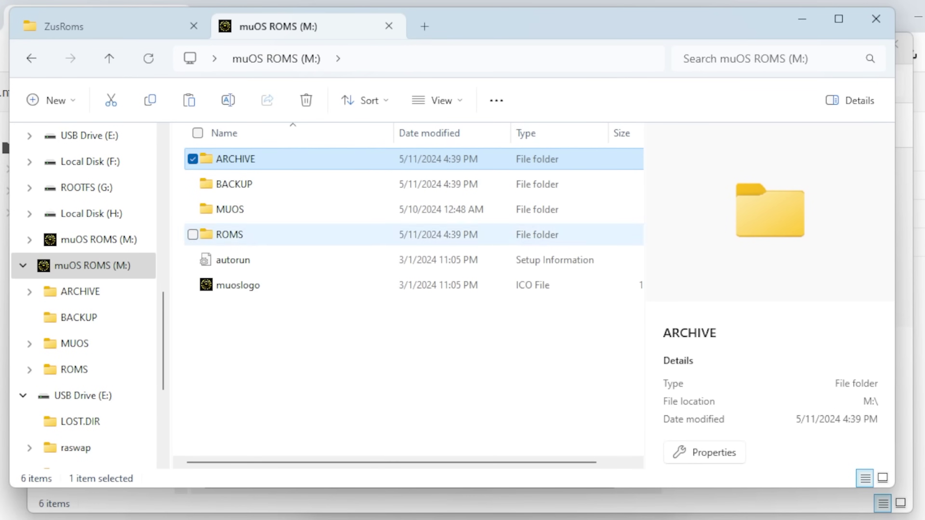
pyautogui.doubleClick(230, 209)
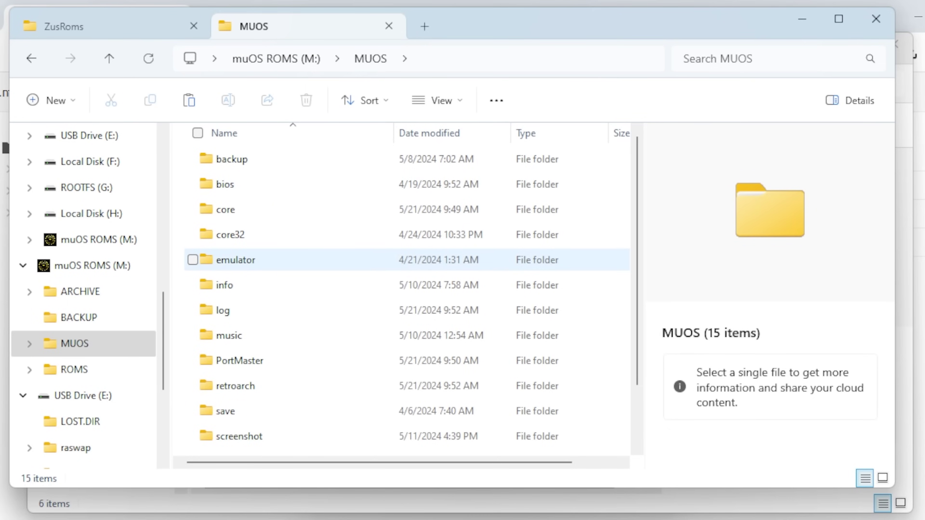
pyautogui.doubleClick(236, 260)
pyautogui.doubleClick(225, 184)
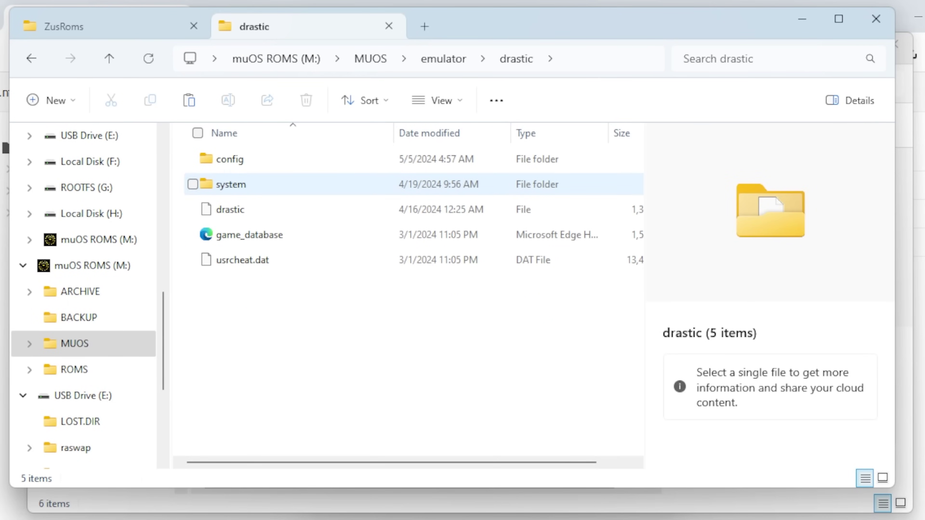
pyautogui.doubleClick(230, 159)
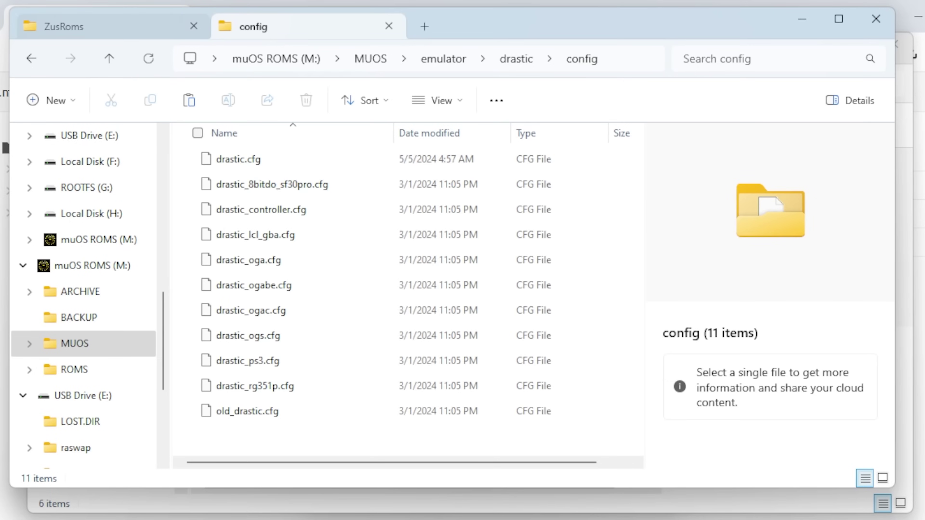
# Copy all DraStic configuration files from the config zip in ZusRoms into the drastic/config folder on M:
pyautogui.click(64, 26)
pyautogui.click(230, 184)
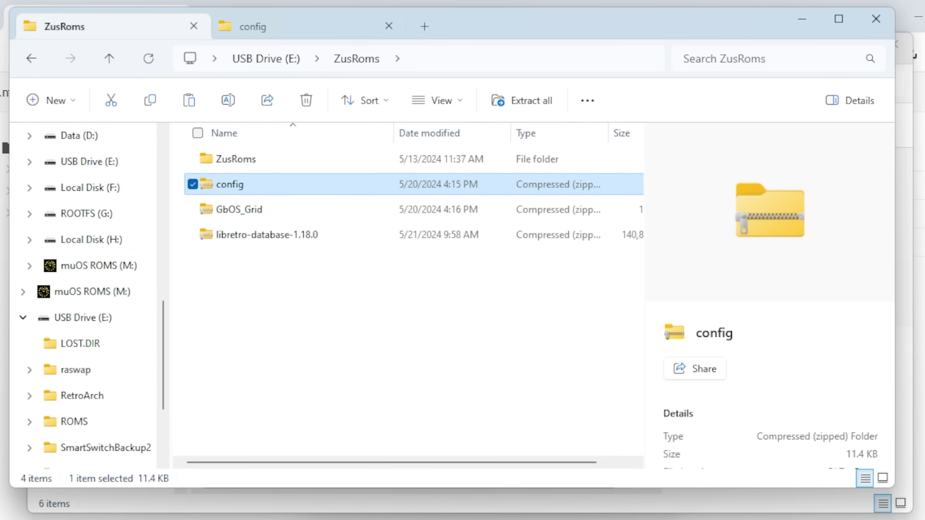
pyautogui.doubleClick(229, 185)
pyautogui.doubleClick(230, 159)
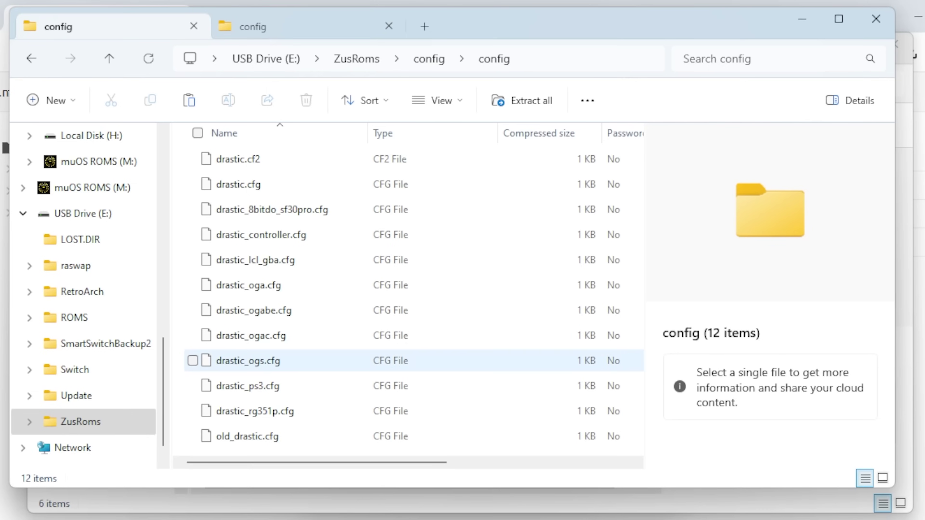
pyautogui.hotkey('ctrl', 'a')
pyautogui.rightClick(306, 222)
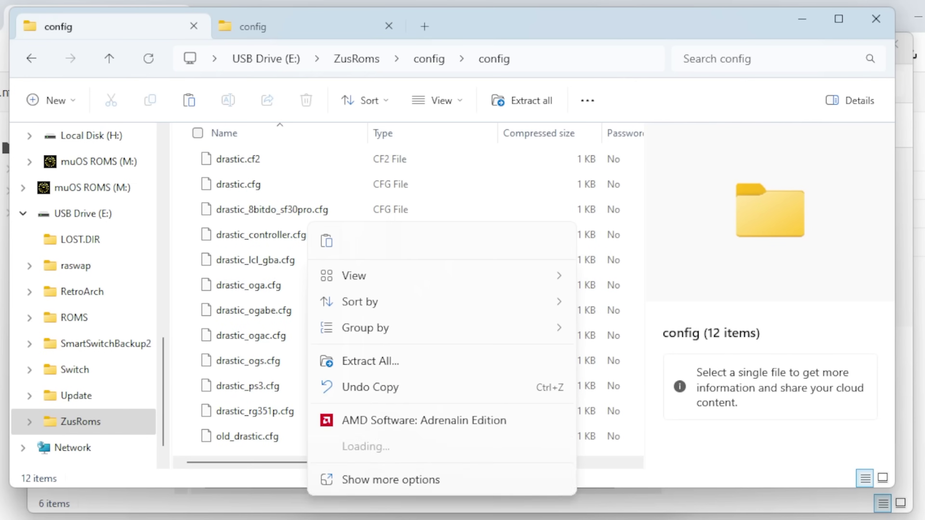
pyautogui.click(306, 211)
pyautogui.hotkey('ctrl', 'Tab')
pyautogui.hotkey('ctrl', 'v')
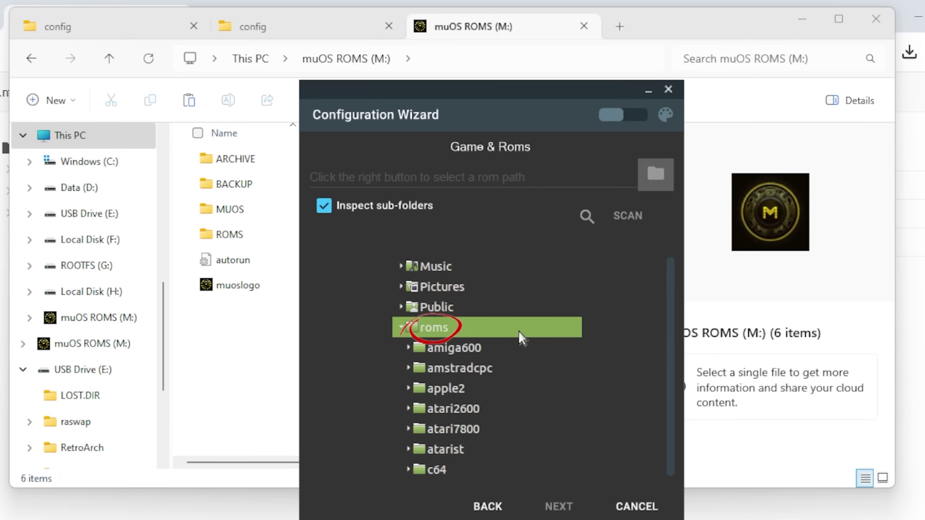
# Set the Configuration Wizard's rom path to the ROMS folder on the muOS ROMS (M:) drive and continue past the detected systems
pyautogui.click(657, 179)
pyautogui.scroll(-3, 485, 319)
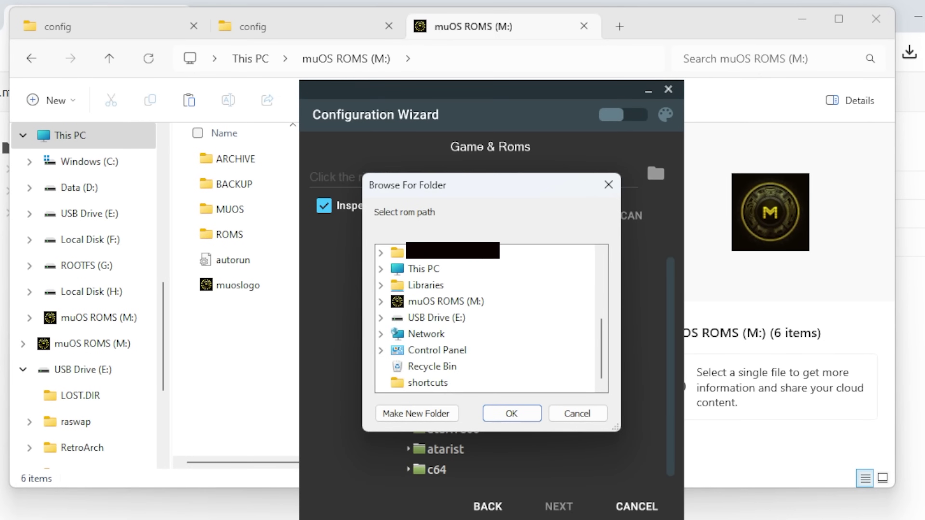
pyautogui.doubleClick(446, 301)
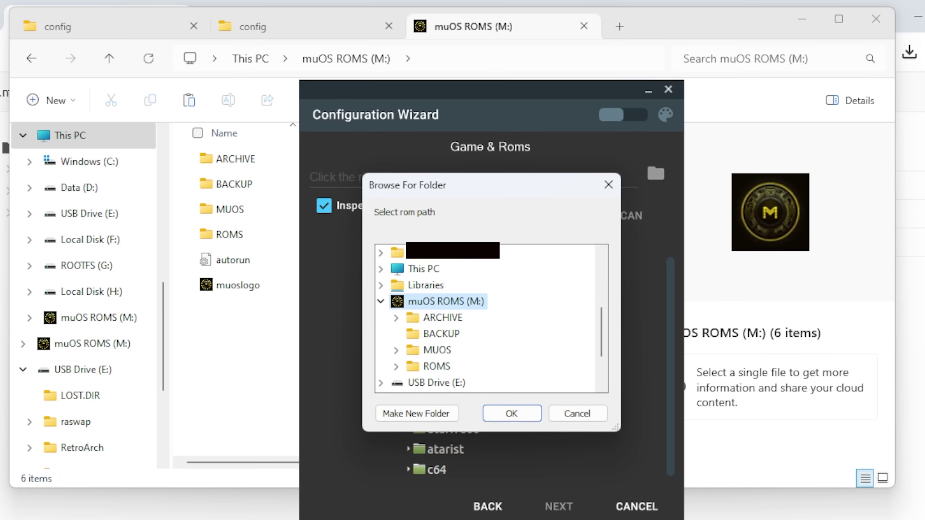
pyautogui.doubleClick(437, 366)
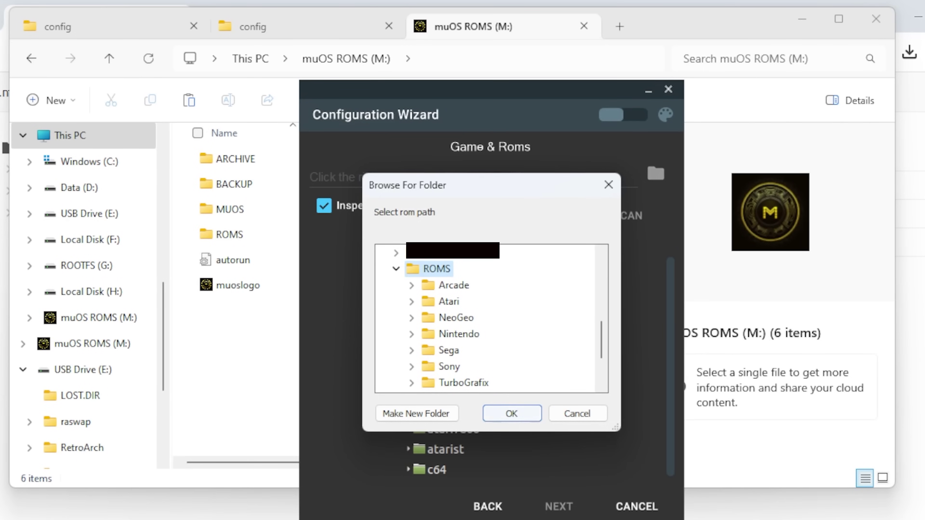
pyautogui.click(512, 414)
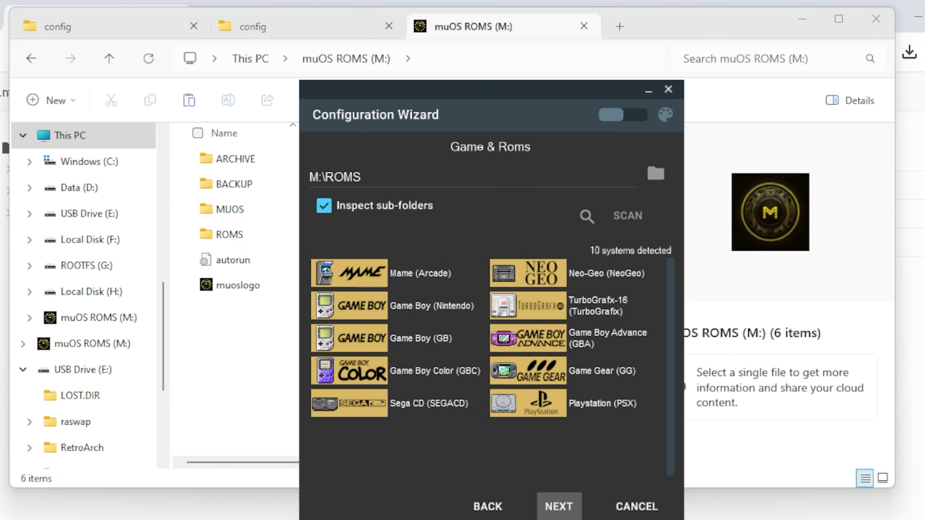
pyautogui.click(559, 507)
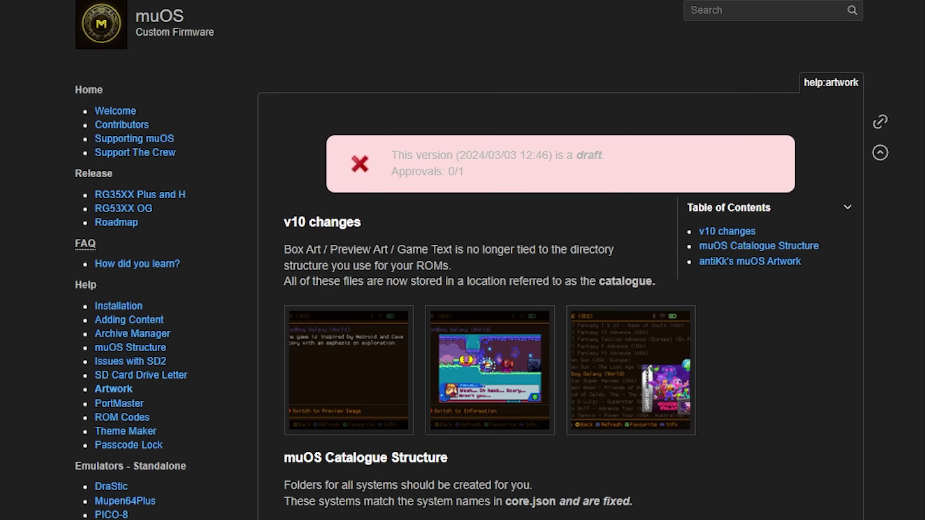
# Read the muOS artwork help page on the catalogue structure and open the linked antiKk/muOS-Artwork repository
pyautogui.scroll(-3, 469, 260)
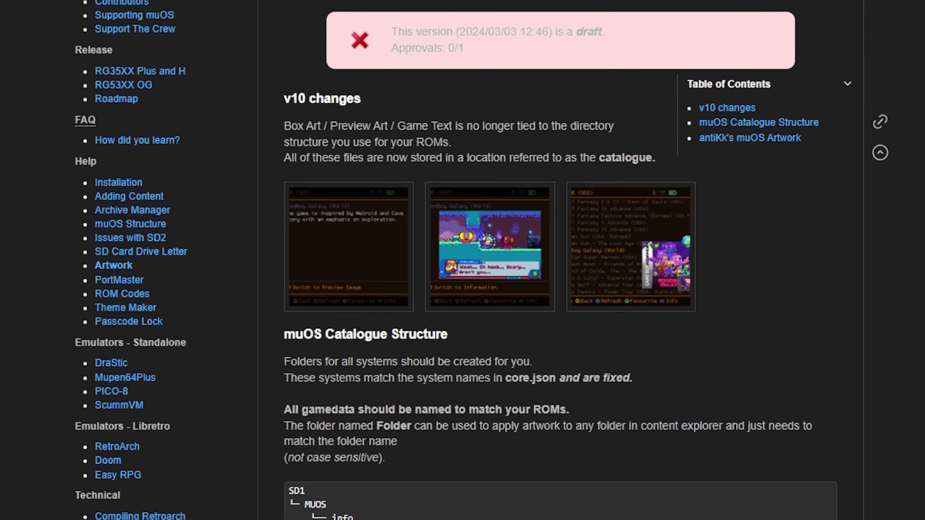
pyautogui.scroll(-3, 463, 260)
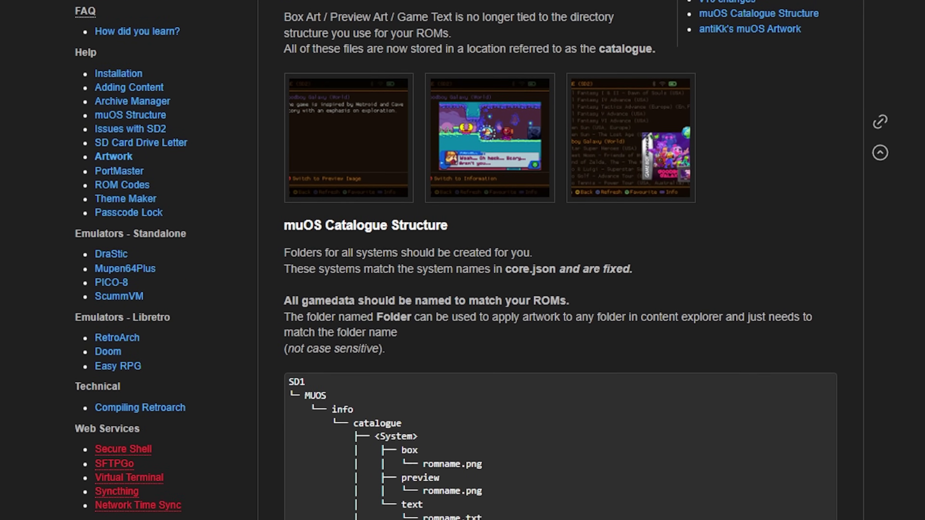
pyautogui.scroll(-4, 462, 260)
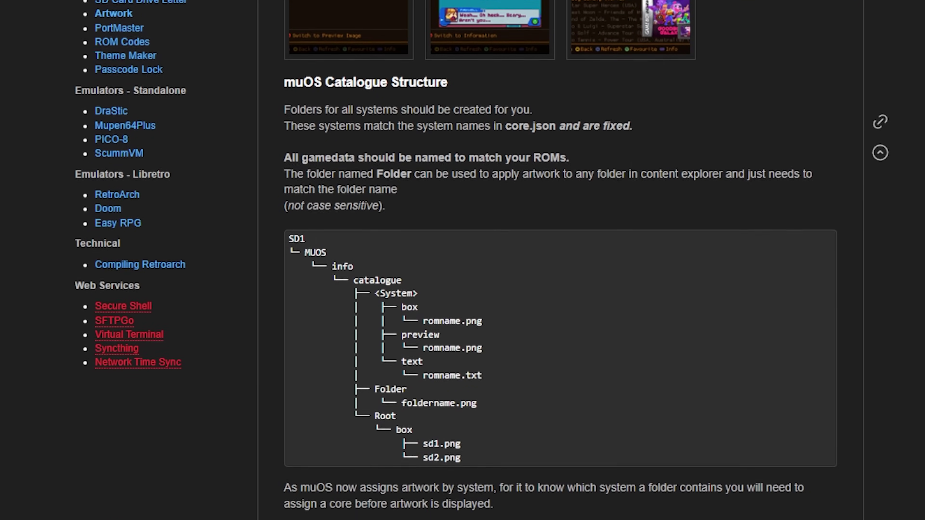
pyautogui.scroll(-3, 462, 260)
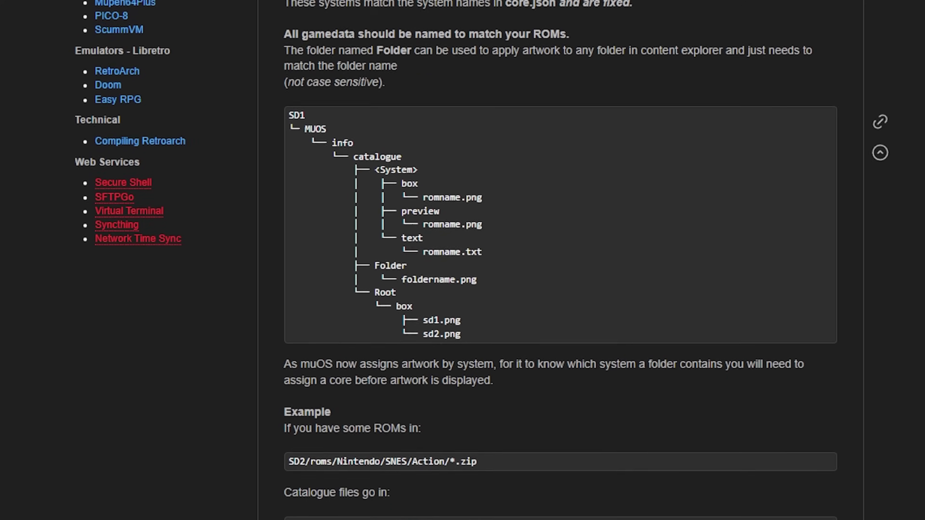
pyautogui.scroll(-6, 463, 261)
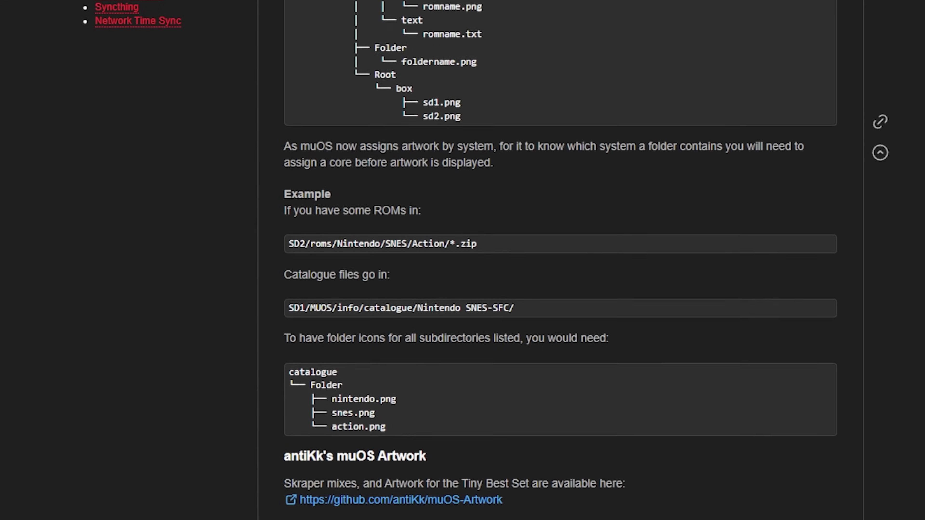
pyautogui.scroll(-1, 463, 260)
pyautogui.click(401, 486)
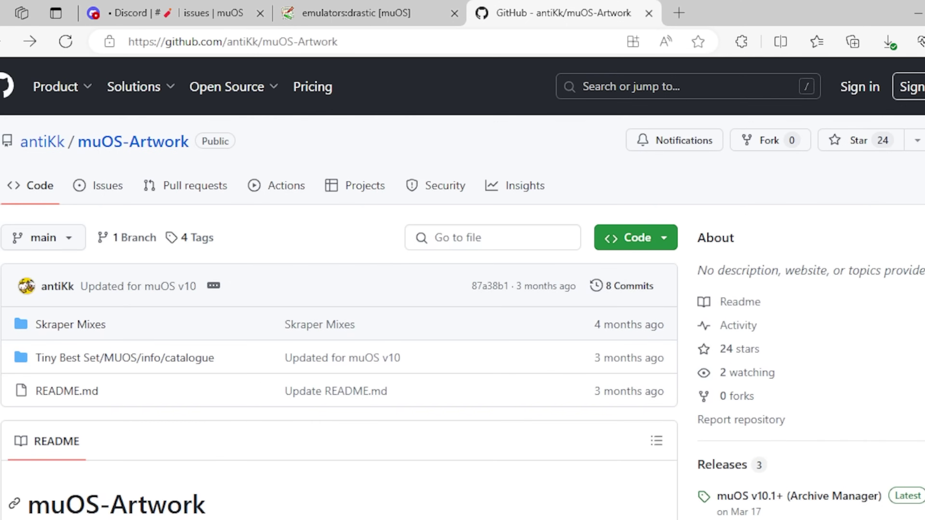
# Look through the muOS-Artwork README's example screenshots of system art and box art
pyautogui.scroll(-10, 339, 288)
pyautogui.scroll(-11, 339, 288)
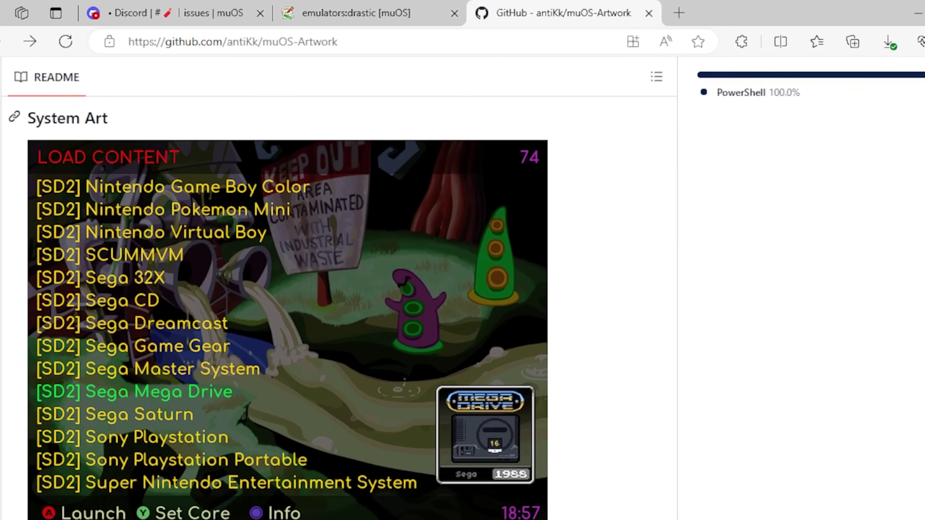
pyautogui.scroll(-10, 339, 288)
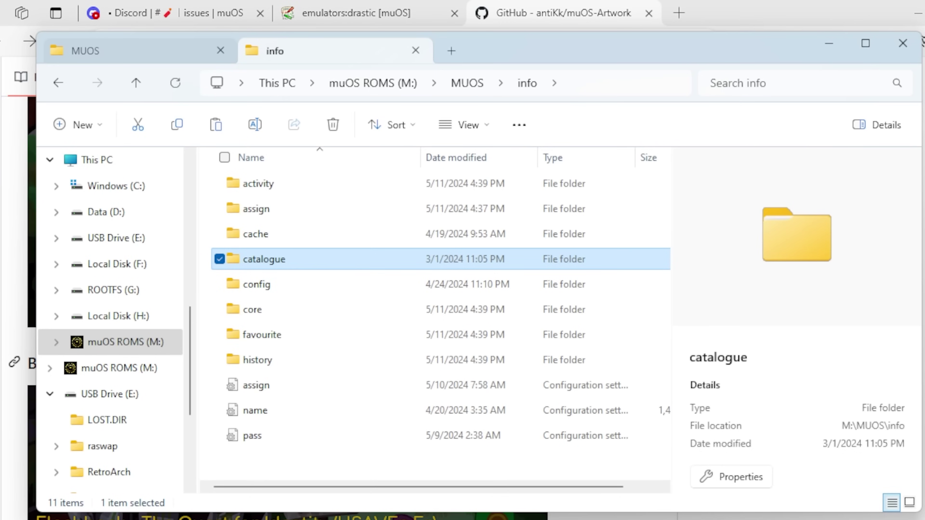
# Copy the info folder from ZusRoms/boxart/MUOS on the USB drive into the MUOS folder on M:
pyautogui.click(138, 51)
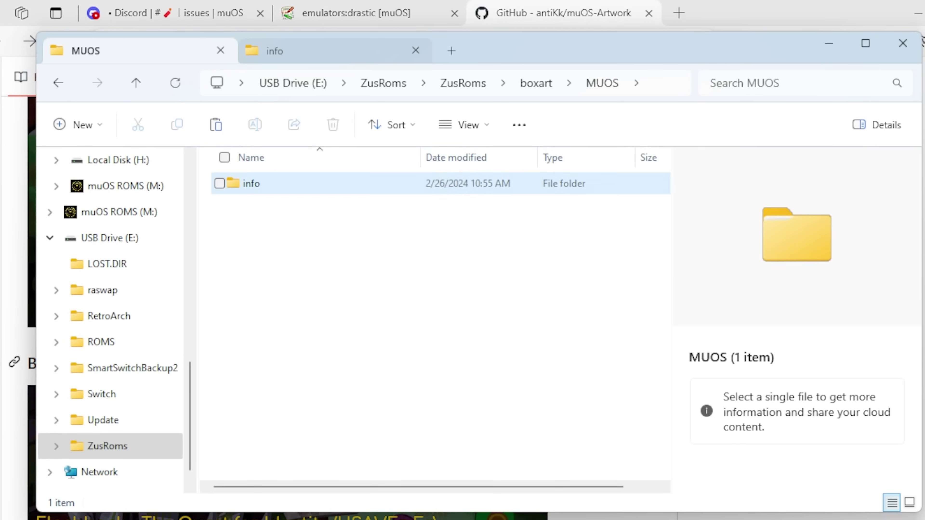
pyautogui.hotkey('ctrl', 'Tab')
pyautogui.click(468, 83)
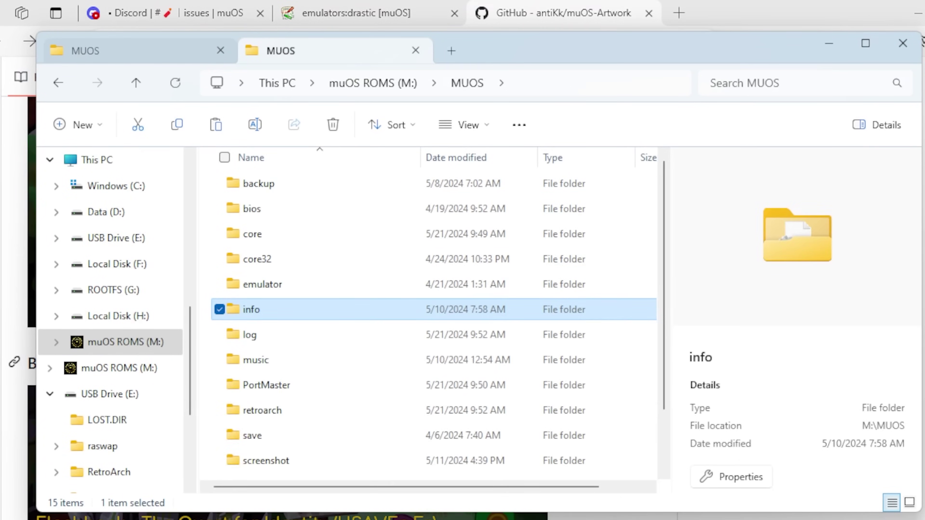
pyautogui.click(138, 51)
pyautogui.click(251, 183)
pyautogui.rightClick(251, 184)
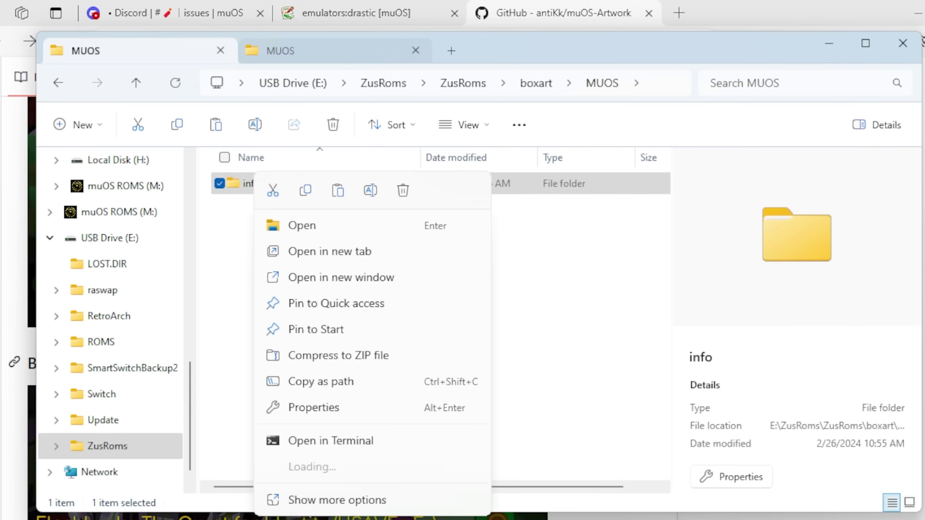
pyautogui.press('Escape')
pyautogui.click(291, 50)
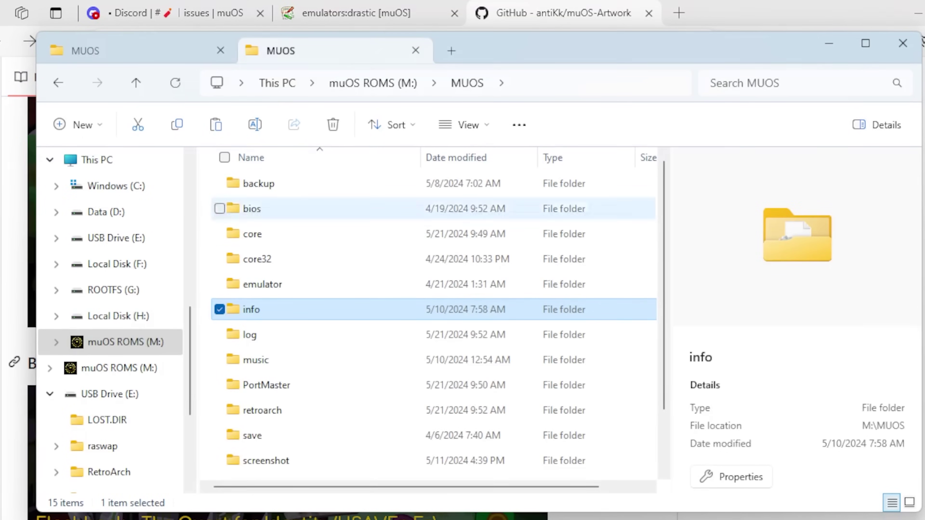
pyautogui.rightClick(203, 228)
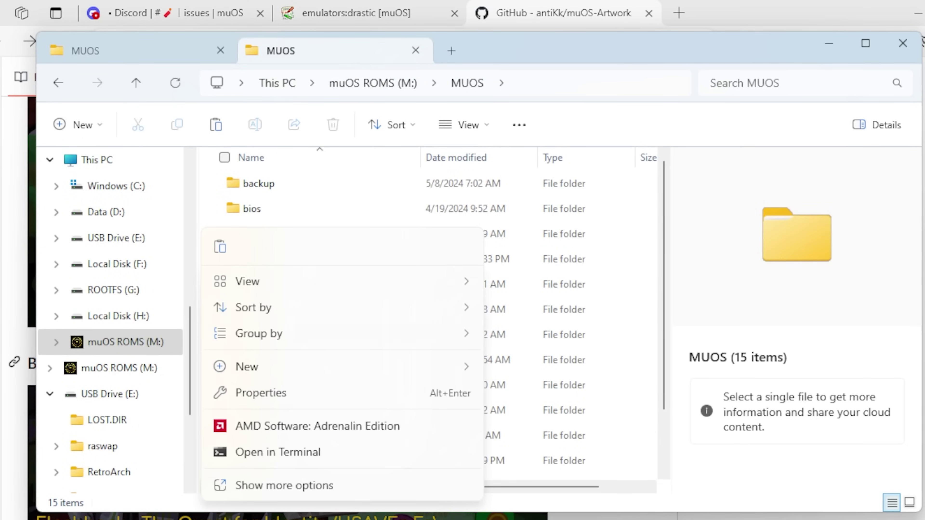
pyautogui.press('Escape')
pyautogui.hotkey('ctrl', 'v')
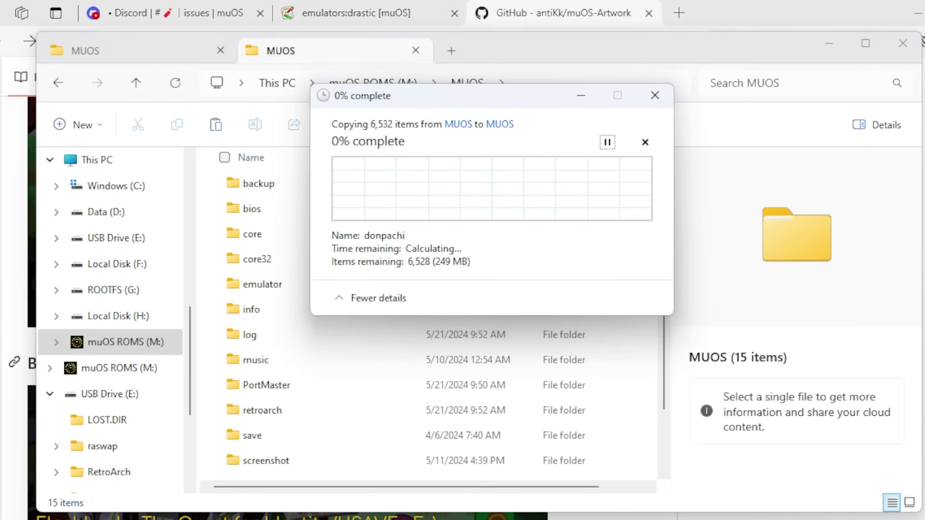
pyautogui.click(645, 142)
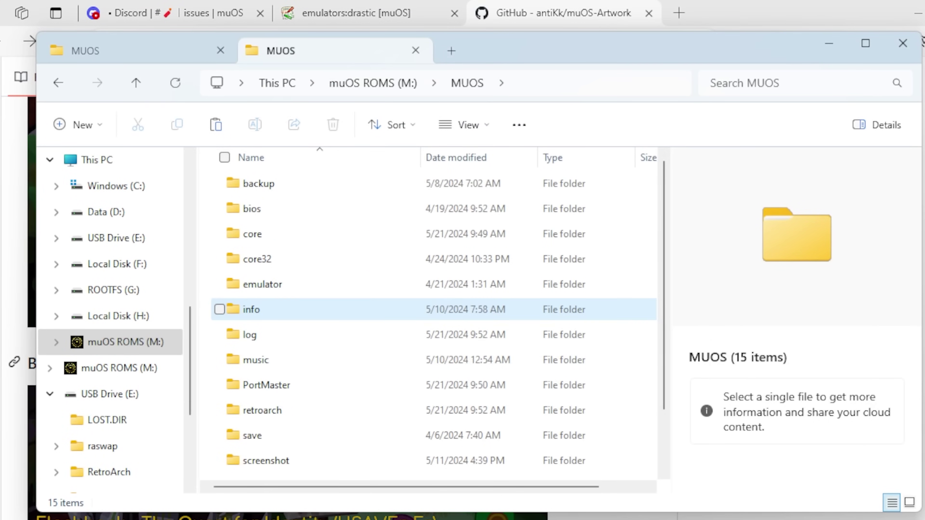
# Open the MUOS/info/catalogue/Nintendo Game Boy Advance/box folder on M:
pyautogui.doubleClick(254, 309)
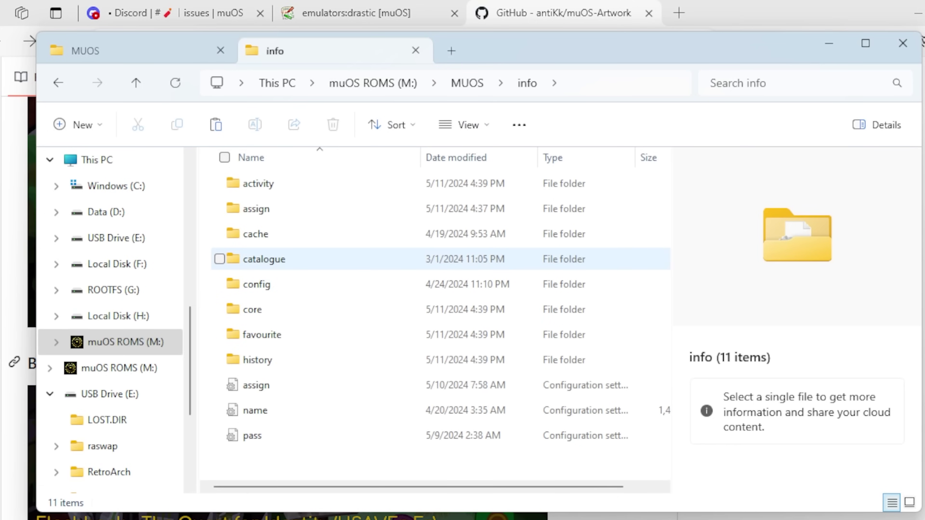
pyautogui.doubleClick(264, 259)
pyautogui.scroll(-7, 264, 288)
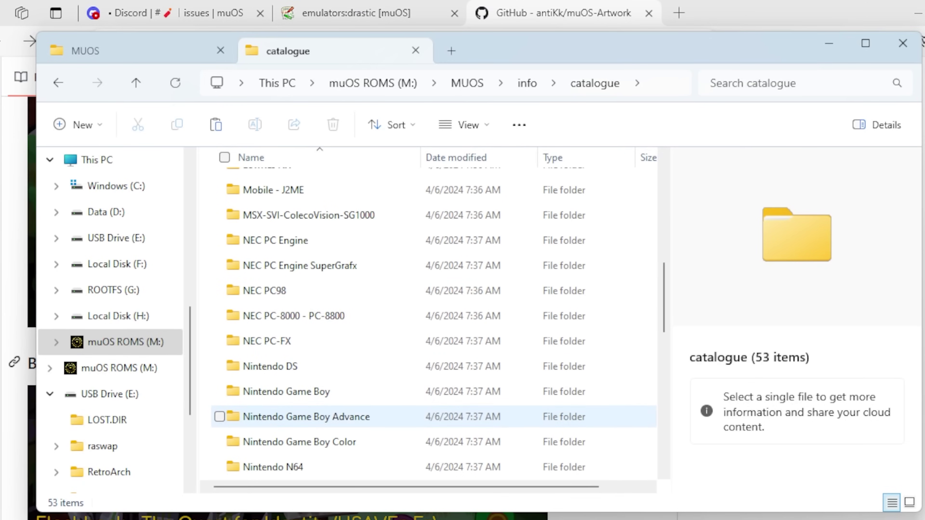
pyautogui.doubleClick(305, 417)
pyautogui.doubleClick(254, 183)
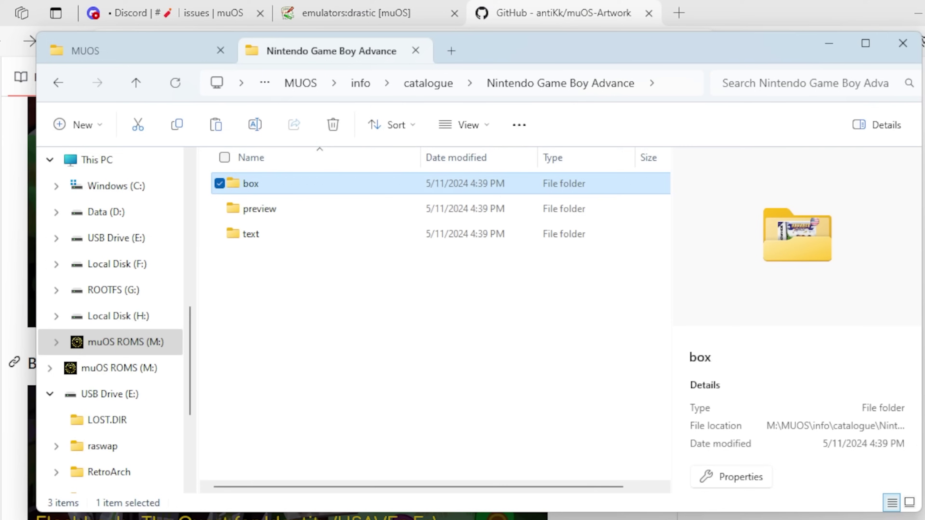
# Preview several Game Boy Advance box art images in the box folder, starting with Advance Wars (USA) (Rev 1)
pyautogui.click(255, 183)
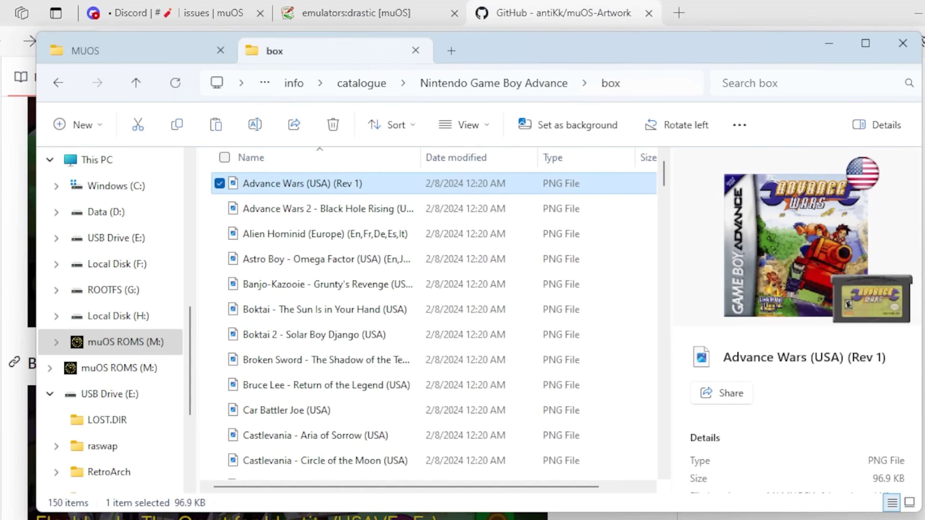
pyautogui.press('Down')
pyautogui.press('Down')
pyautogui.press('Down')
pyautogui.press('Down')
pyautogui.press('Down')
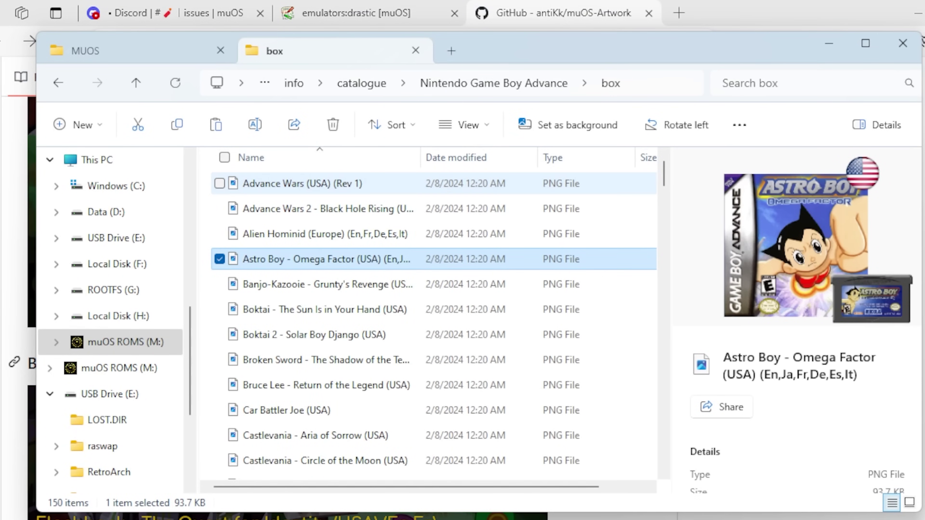
pyautogui.click(313, 334)
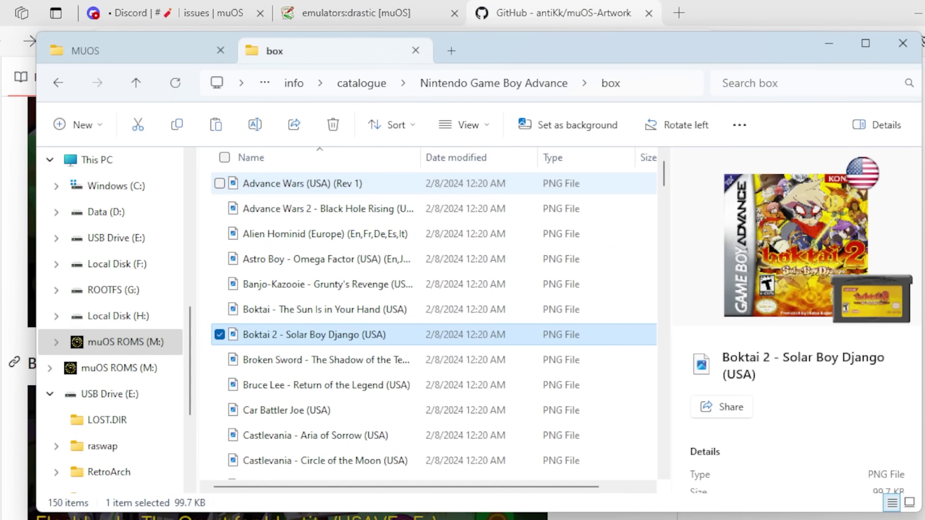
pyautogui.click(324, 359)
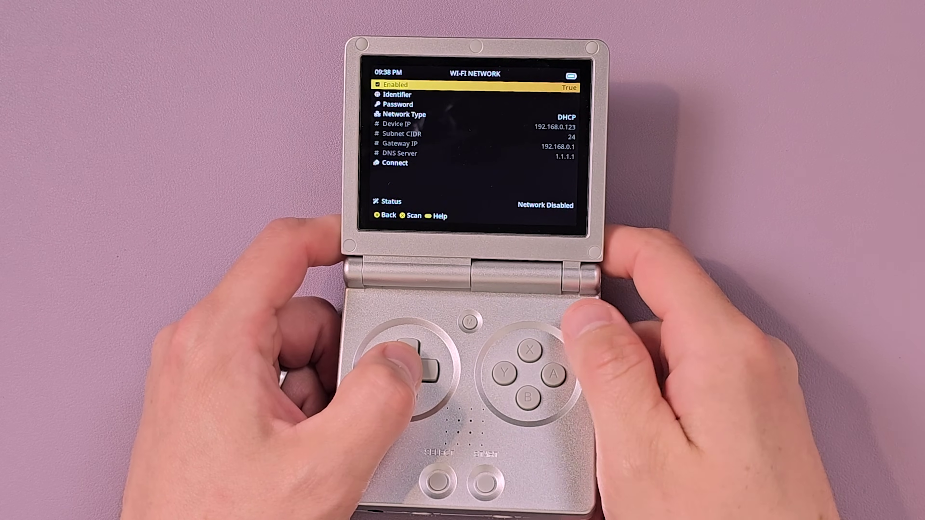
pyautogui.press('x')
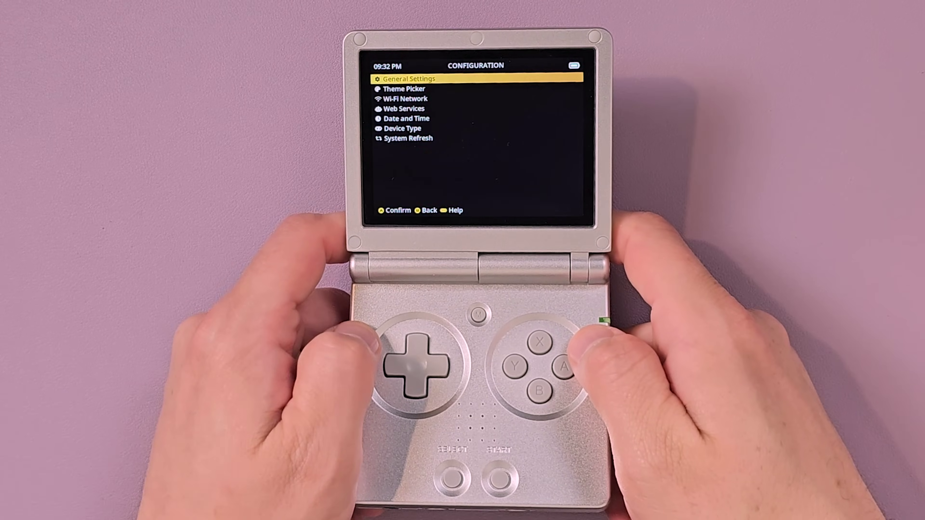
pyautogui.press('b')
pyautogui.press('Up')
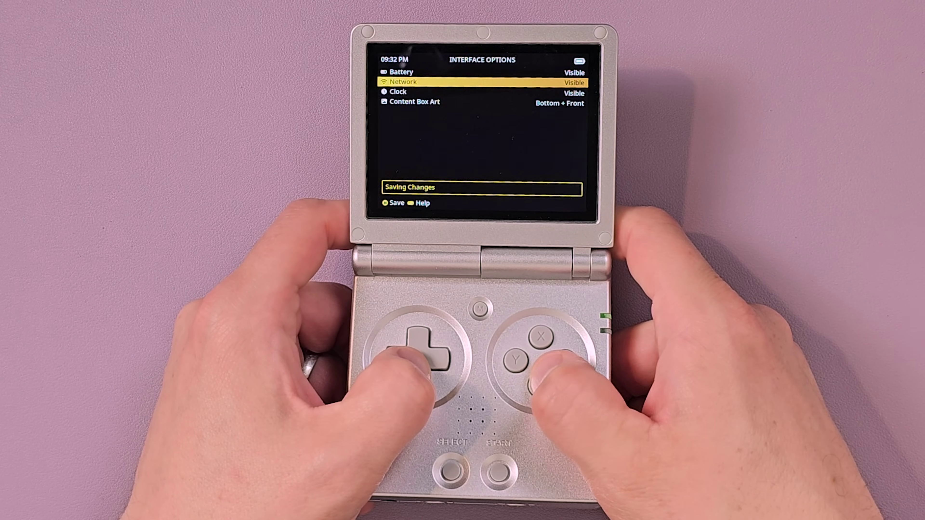
pyautogui.press('Escape')
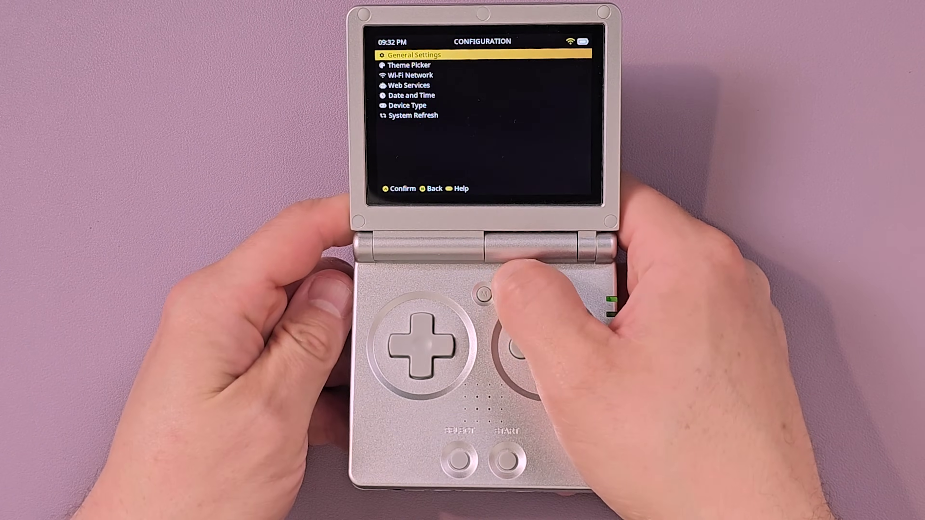
pyautogui.press('XF86MonBrightnessDown')
pyautogui.press('XF86MonBrightnessUp')
pyautogui.press('XF86MonBrightnessDown')
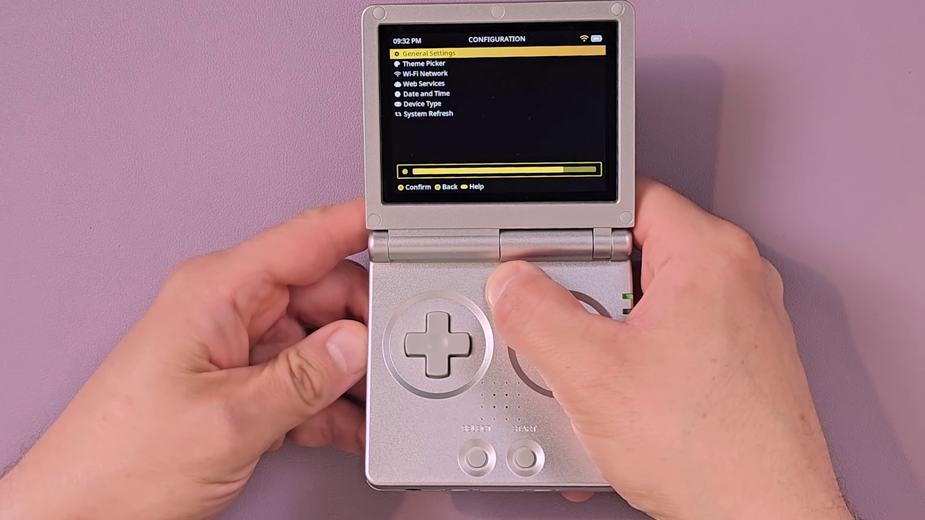